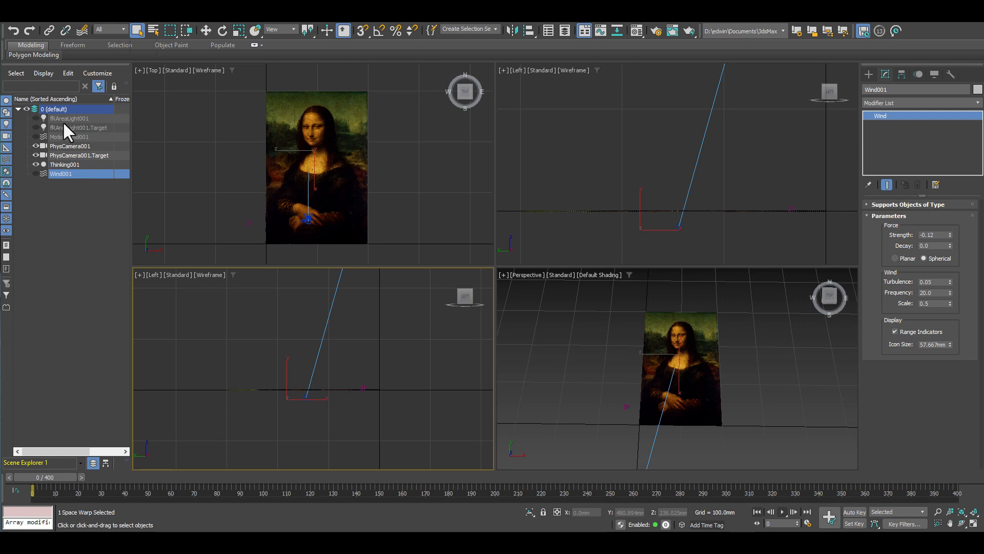
Show the area light and its target to check their placement, and hide both again.
{"action": "left_click", "coordinate": [36, 118]}
{"action": "left_click", "coordinate": [36, 127]}
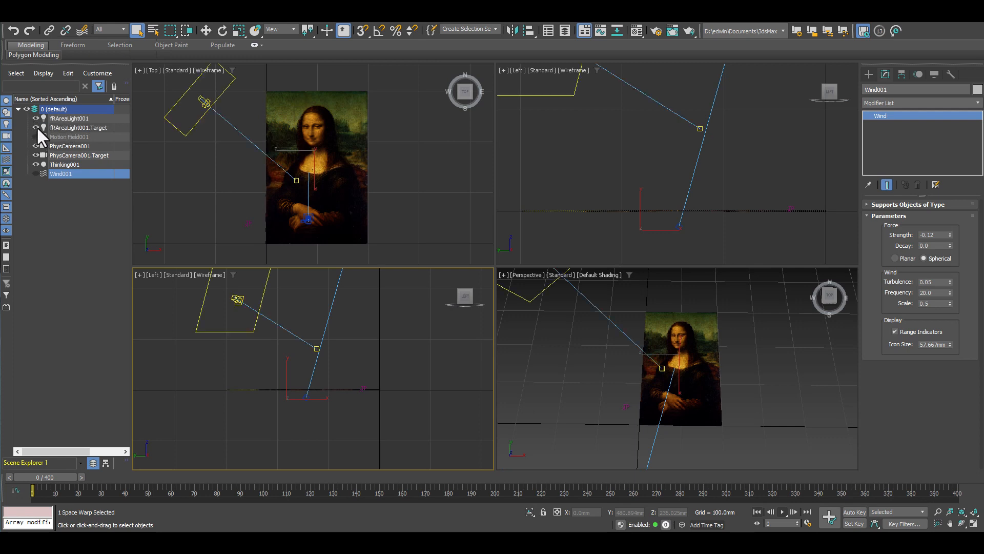
{"action": "left_click", "coordinate": [35, 118]}
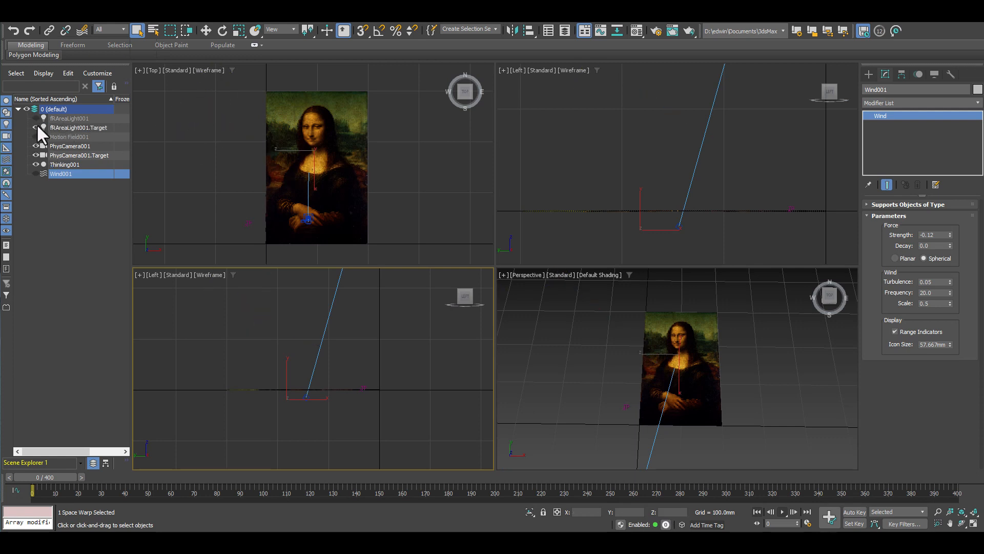
{"action": "left_click", "coordinate": [37, 127]}
Show Motion Field001, examine its properties, boundary and direction settings, and hide it again.
{"action": "left_click", "coordinate": [36, 137]}
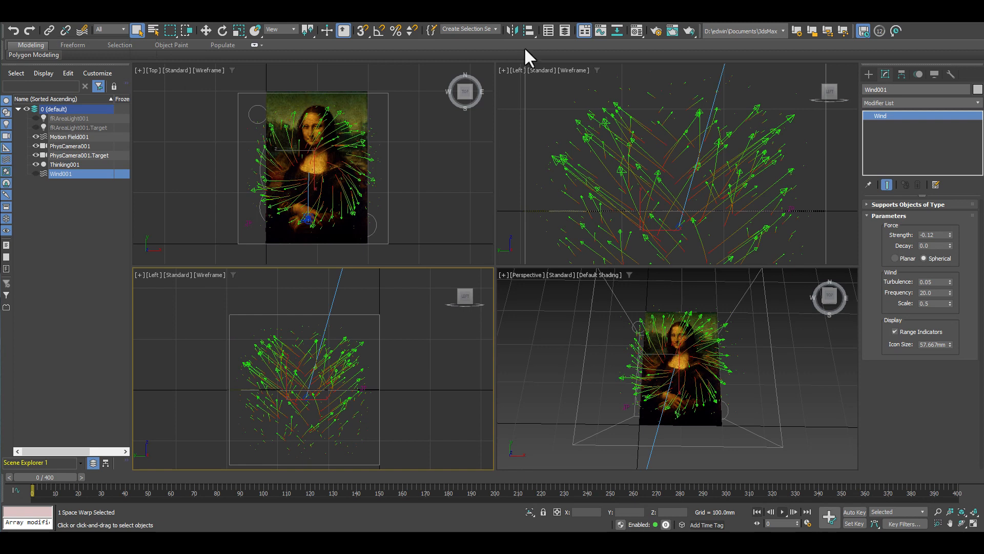
{"action": "left_click", "coordinate": [563, 161]}
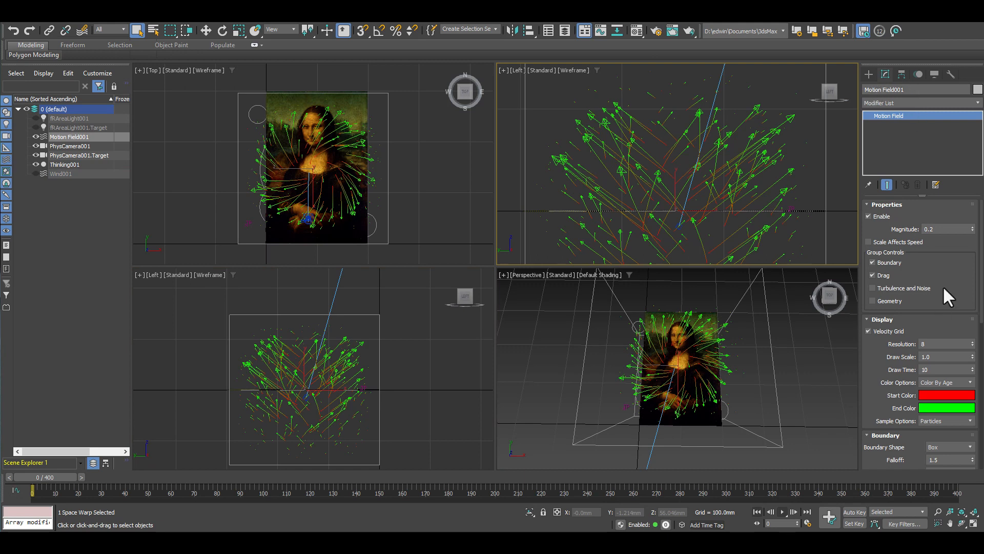
{"action": "left_click_drag", "start_coordinate": [967, 280], "coordinate": [910, 148]}
{"action": "left_click_drag", "start_coordinate": [863, 260], "coordinate": [861, 74]}
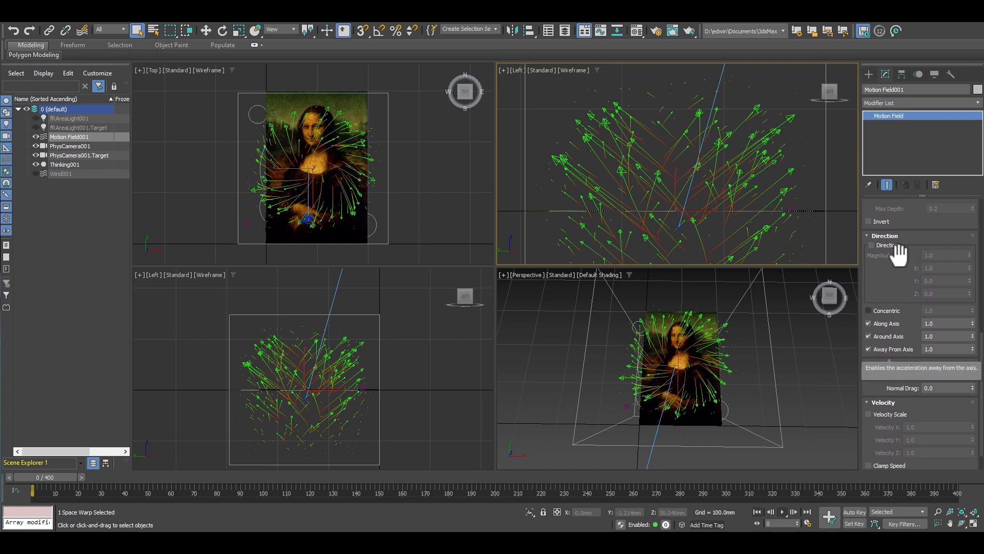
{"action": "scroll", "coordinate": [918, 220], "scroll_direction": "up", "scroll_amount": 5}
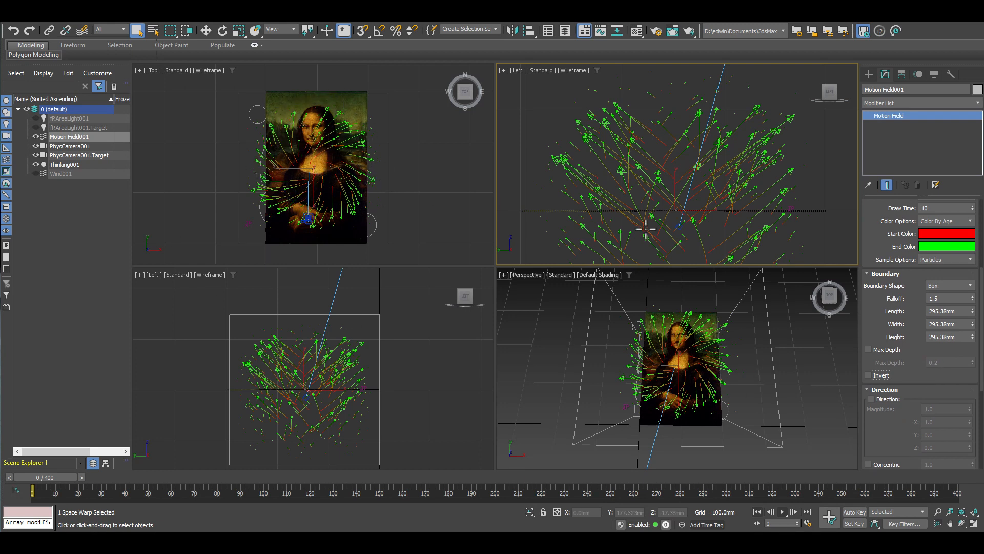
{"action": "scroll", "coordinate": [631, 195], "scroll_direction": "down", "scroll_amount": 2}
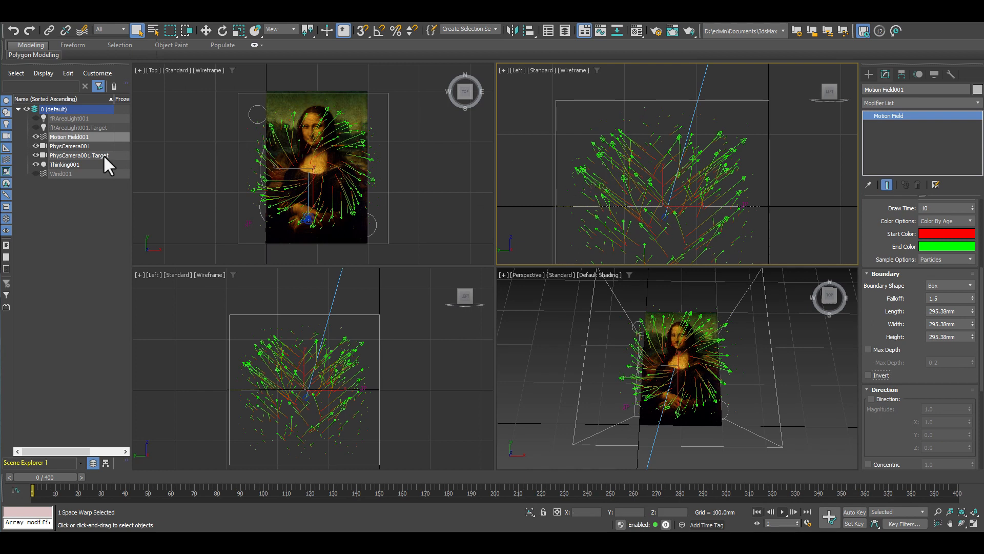
{"action": "left_click", "coordinate": [35, 136]}
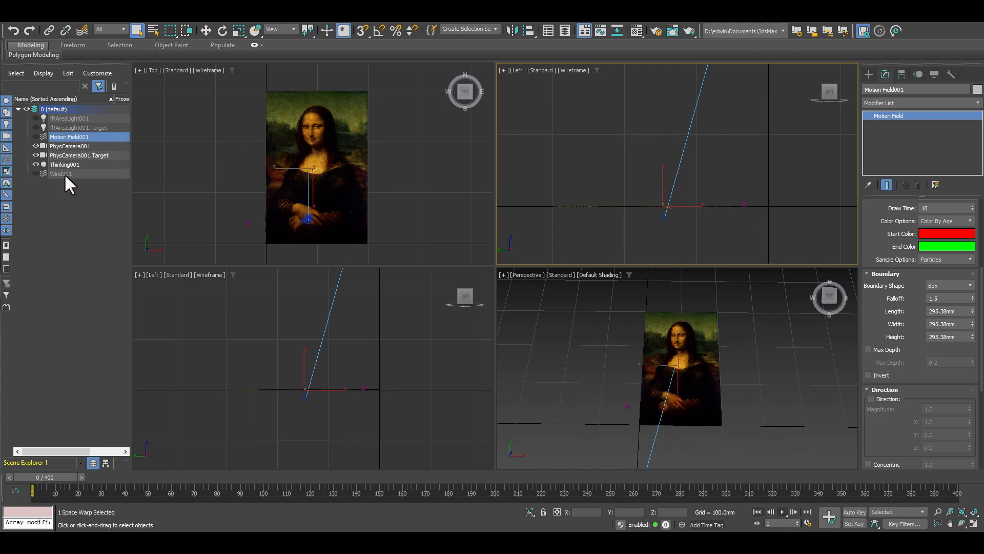
Show Wind001, review its force and wind parameters, and hide it again.
{"action": "left_click", "coordinate": [64, 174]}
{"action": "left_click", "coordinate": [35, 173]}
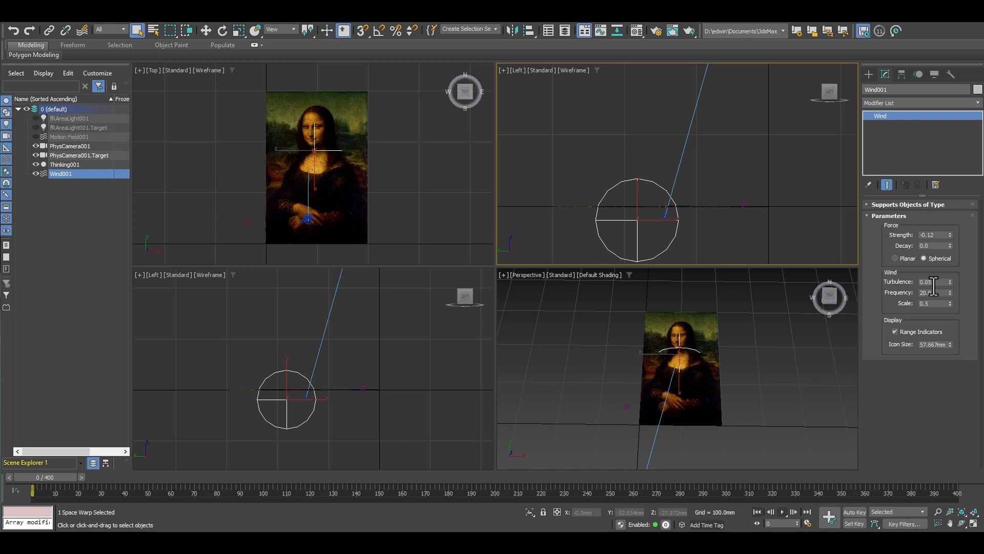
{"action": "left_click", "coordinate": [36, 174]}
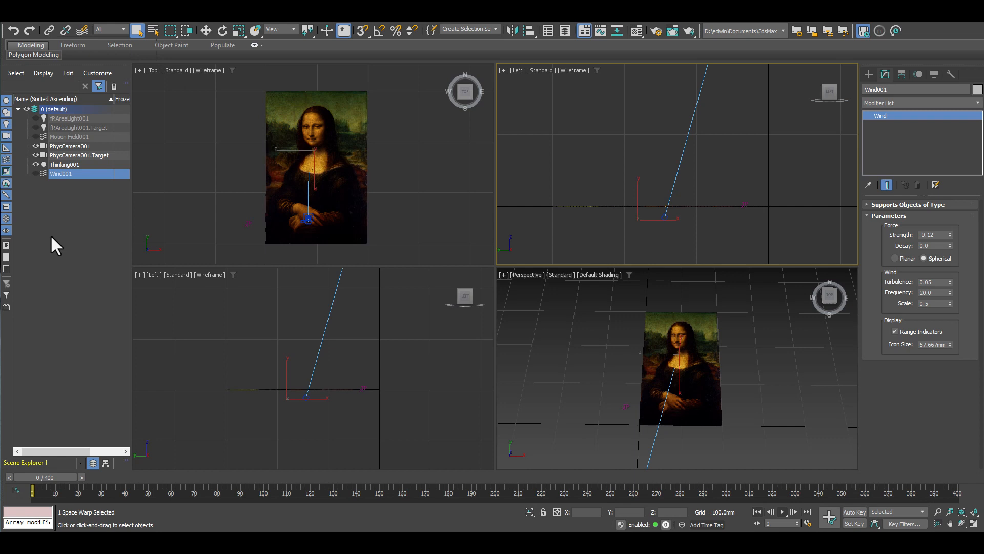
Play the particle animation in a maximized Perspective view, then rewind to frame 0 and restore the four-view layout.
{"action": "right_click", "coordinate": [529, 342]}
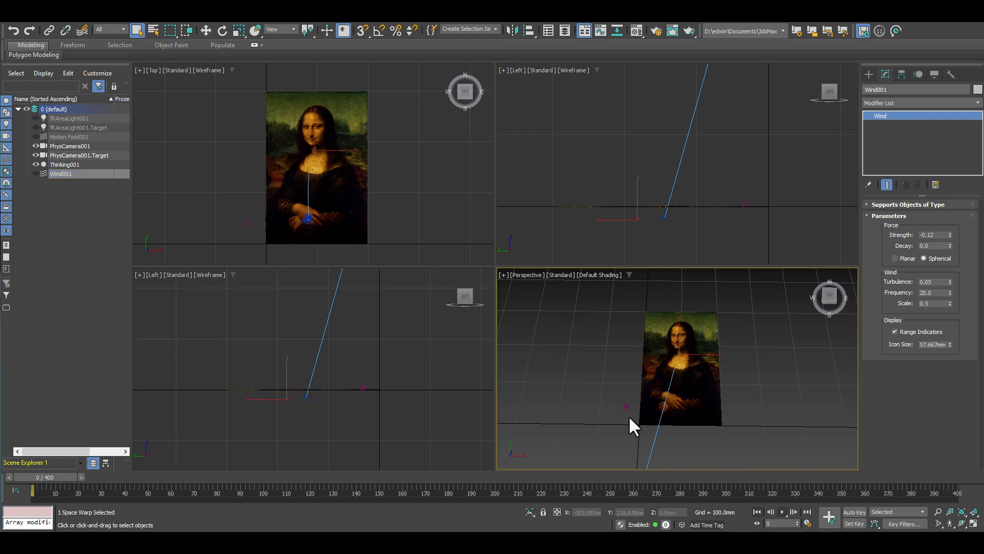
{"action": "left_click", "coordinate": [973, 523]}
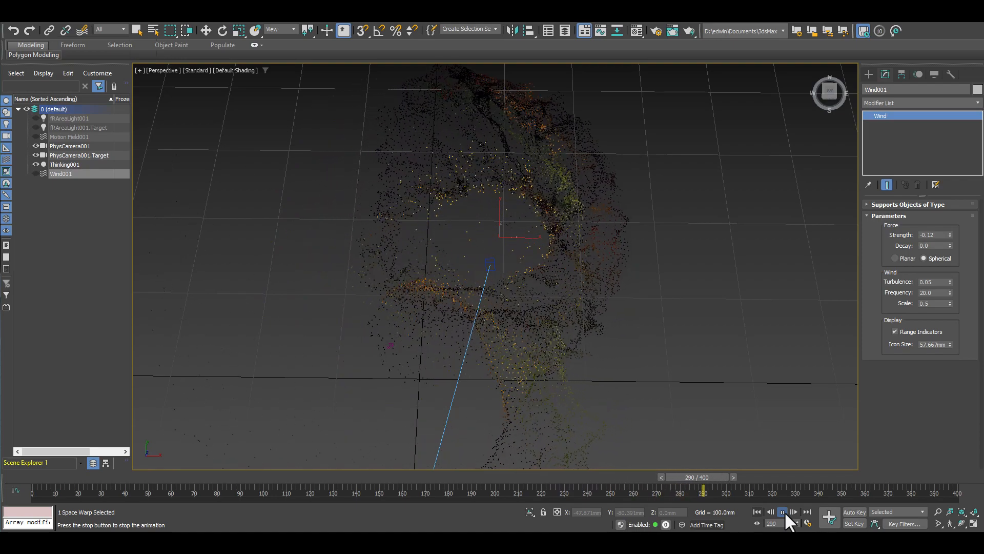
{"action": "left_click", "coordinate": [780, 511]}
{"action": "left_click", "coordinate": [758, 511]}
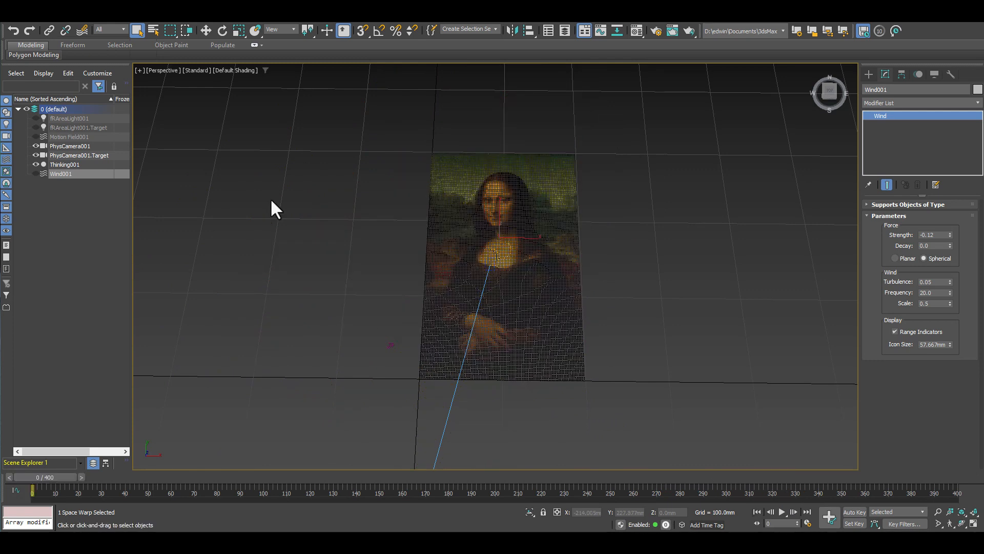
{"action": "left_click", "coordinate": [973, 523]}
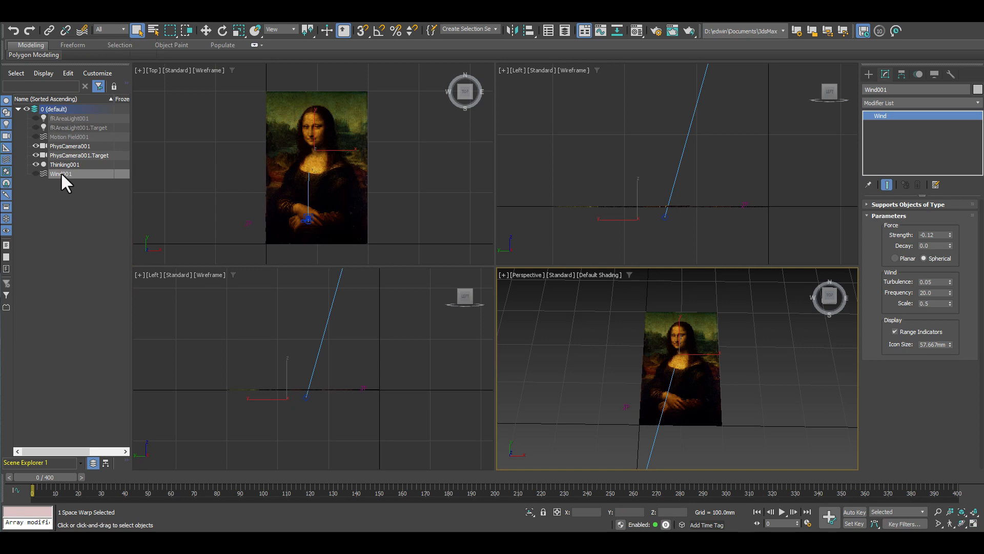
Open the properties of Thinking001 and view the node networks of the MasterDynamic and create sets.
{"action": "left_click", "coordinate": [72, 165]}
{"action": "left_click", "coordinate": [946, 217]}
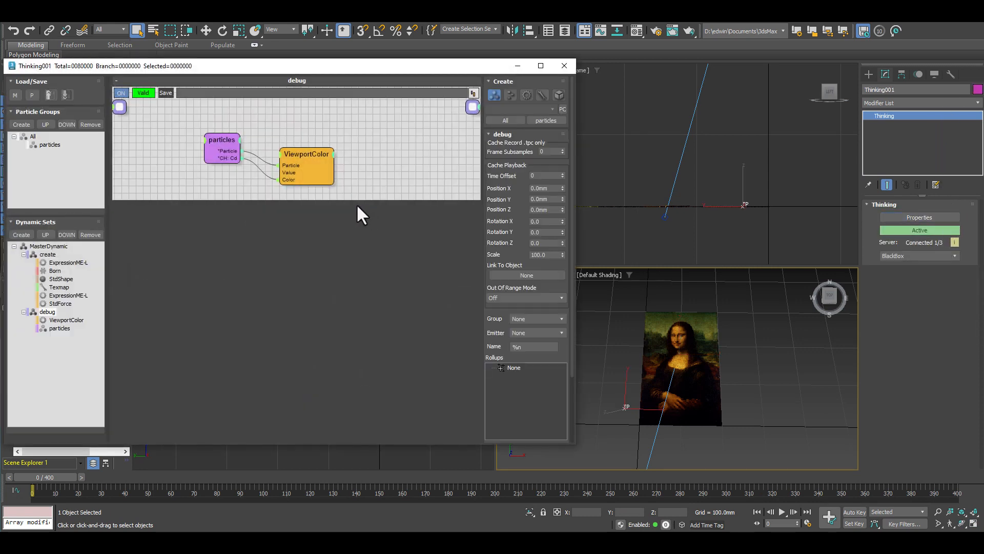
{"action": "left_click", "coordinate": [53, 246]}
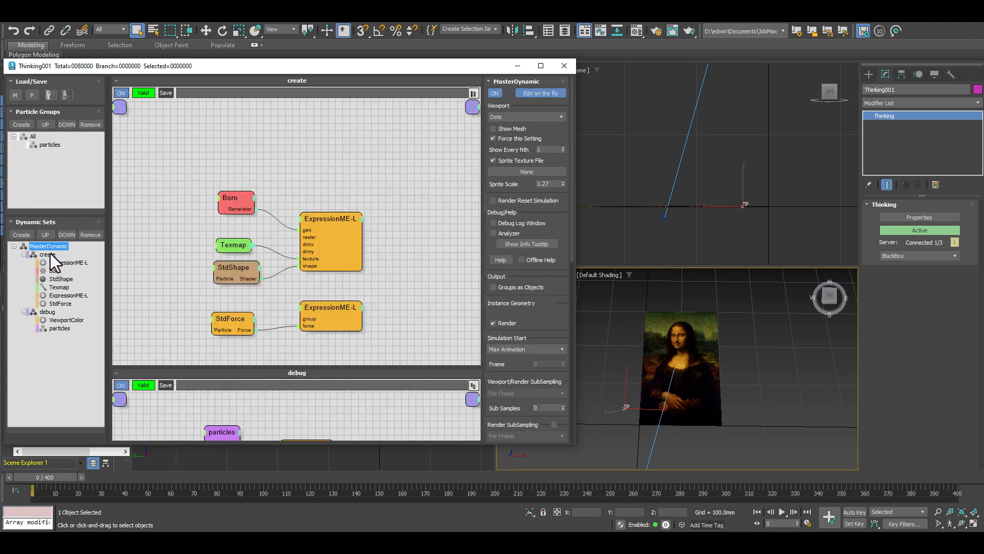
{"action": "left_click", "coordinate": [48, 255]}
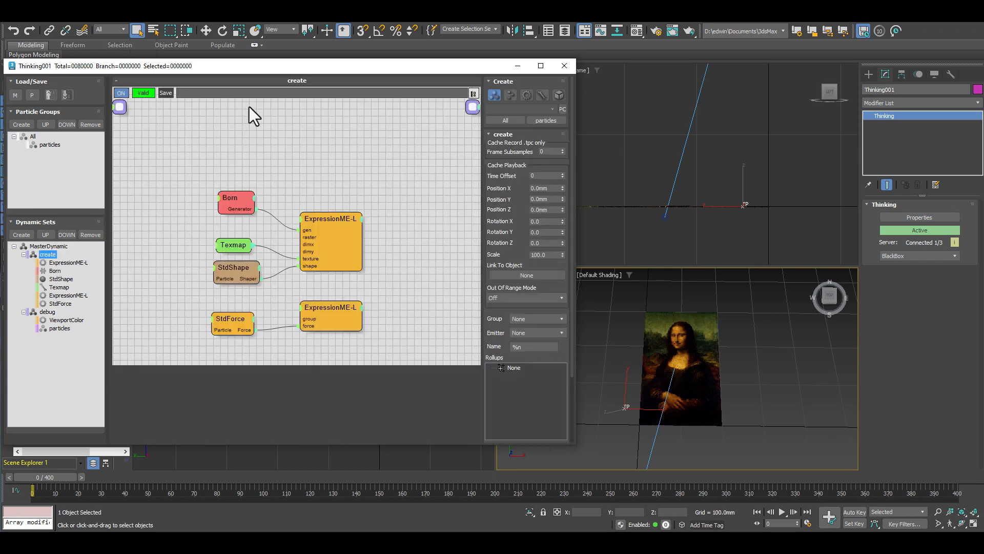
Compare the particles' display in the Perspective view with the debug dynamic set turned off and on.
{"action": "left_click", "coordinate": [47, 312]}
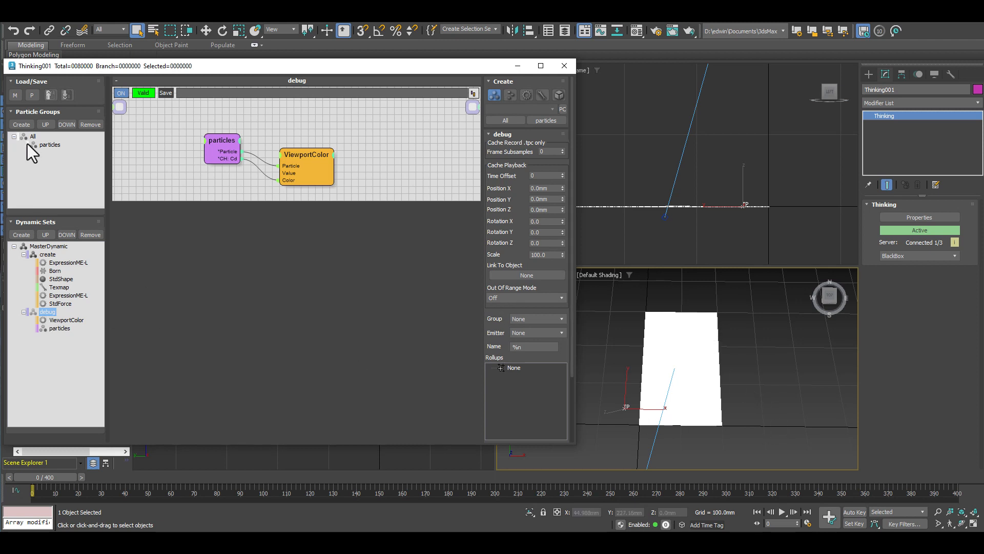
{"action": "scroll", "coordinate": [678, 361], "scroll_direction": "up", "scroll_amount": 5}
{"action": "scroll", "coordinate": [676, 358], "scroll_direction": "up", "scroll_amount": 5}
{"action": "scroll", "coordinate": [673, 357], "scroll_direction": "down", "scroll_amount": 5}
{"action": "scroll", "coordinate": [679, 357], "scroll_direction": "up", "scroll_amount": 5}
{"action": "scroll", "coordinate": [678, 355], "scroll_direction": "down", "scroll_amount": 10}
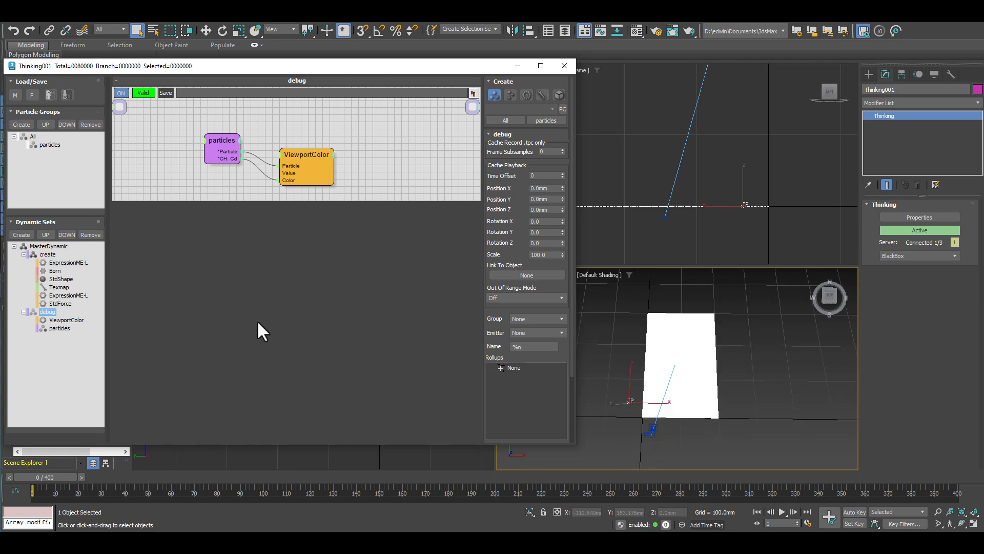
{"action": "left_click", "coordinate": [52, 313]}
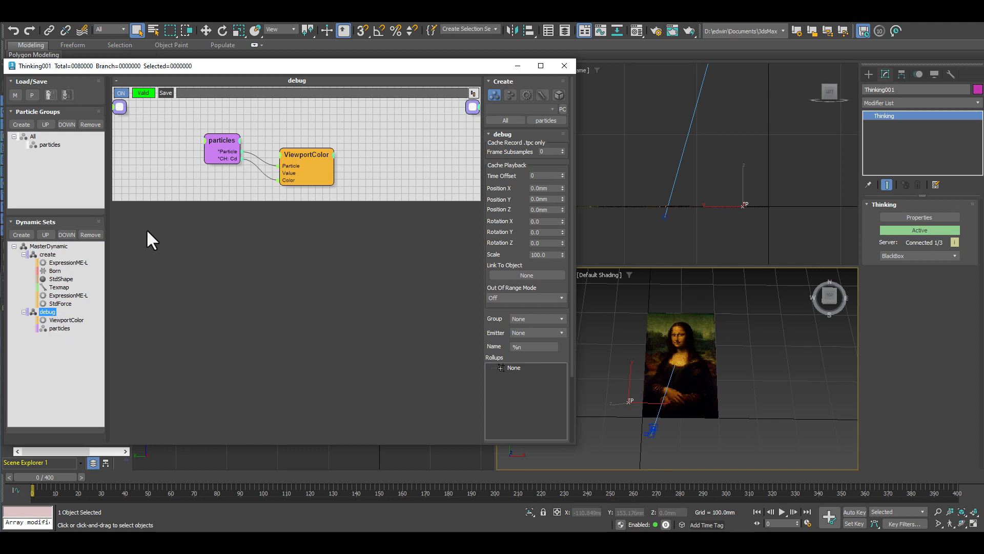
Review the settings of the particles and ViewportColor nodes in the debug set, including the Cd color data channel.
{"action": "left_click", "coordinate": [225, 142]}
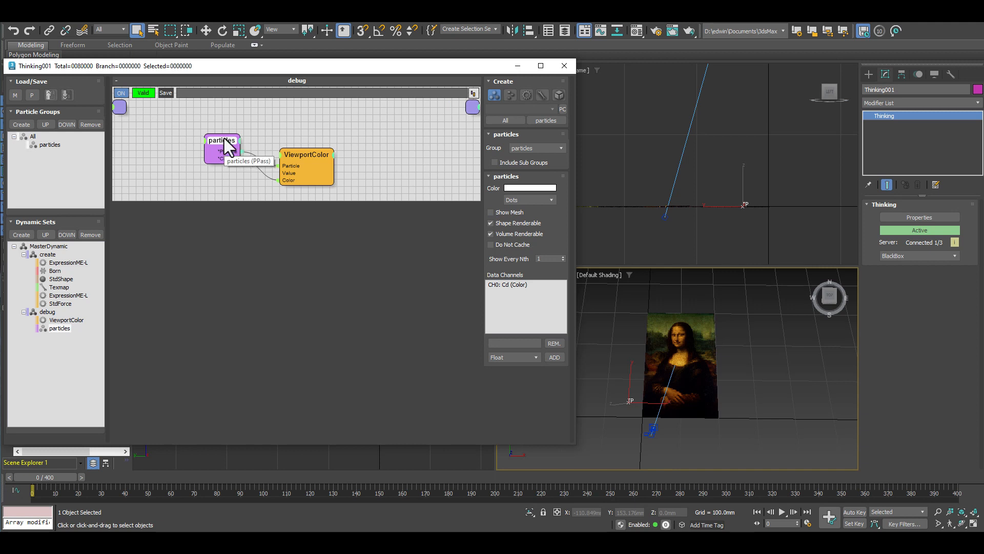
{"action": "mouse_move", "coordinate": [225, 142]}
{"action": "left_mouse_down"}
{"action": "mouse_move", "coordinate": [221, 126]}
{"action": "mouse_move", "coordinate": [215, 138]}
{"action": "left_mouse_up"}
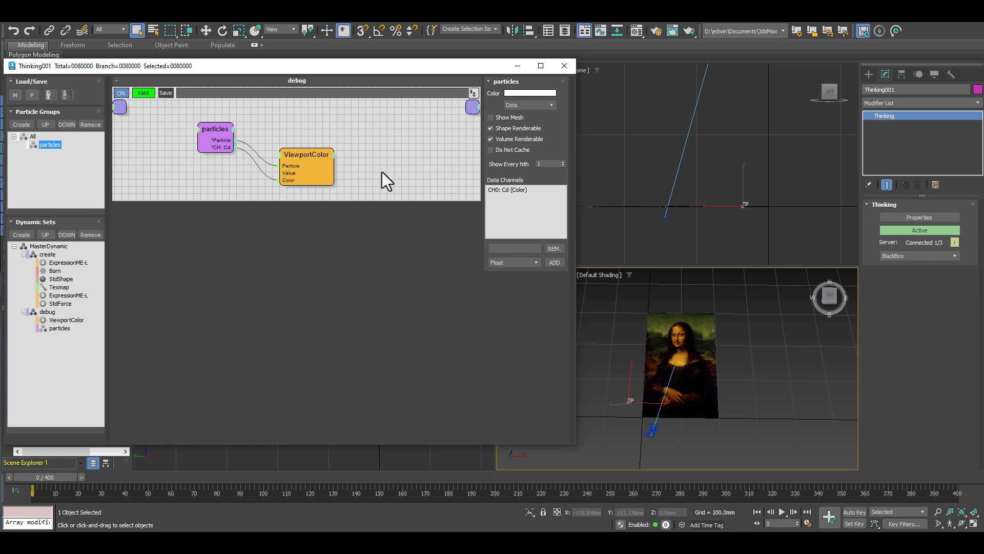
{"action": "left_click_drag", "start_coordinate": [213, 127], "coordinate": [217, 126]}
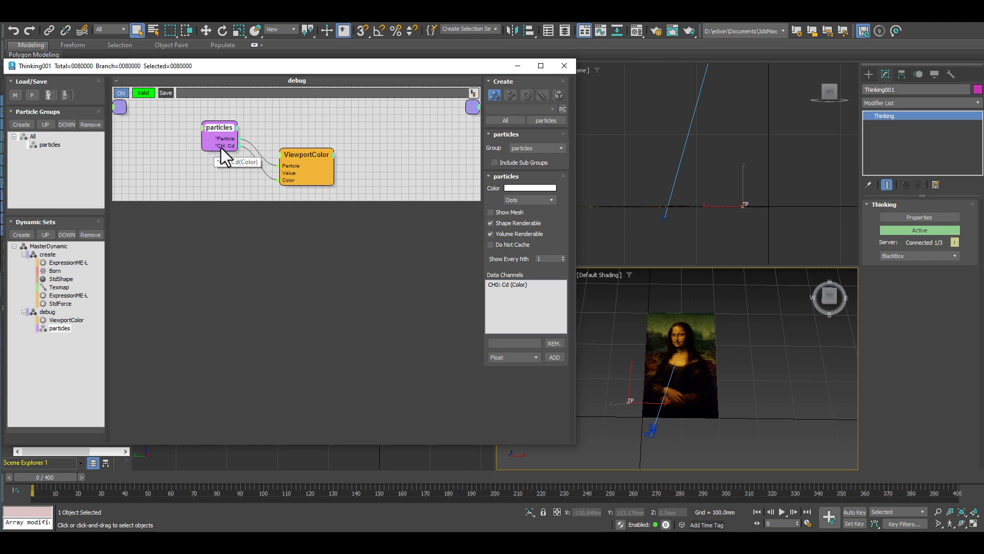
{"action": "mouse_move", "coordinate": [303, 155]}
{"action": "left_mouse_down"}
{"action": "mouse_move", "coordinate": [308, 144]}
{"action": "mouse_move", "coordinate": [302, 156]}
{"action": "left_mouse_up"}
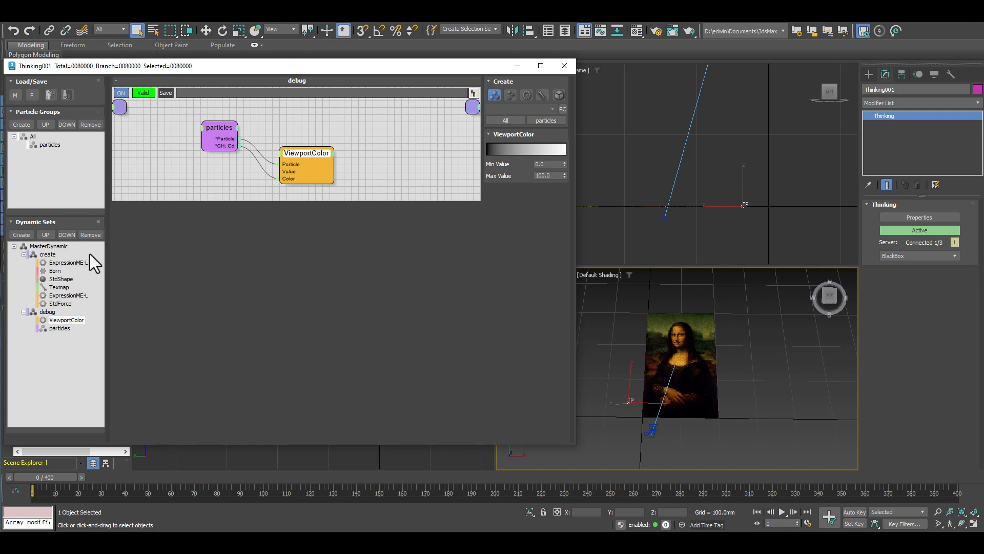
Open the create dynamic set and inspect the Born node's Pistol Shot particle amount.
{"action": "left_click", "coordinate": [55, 254]}
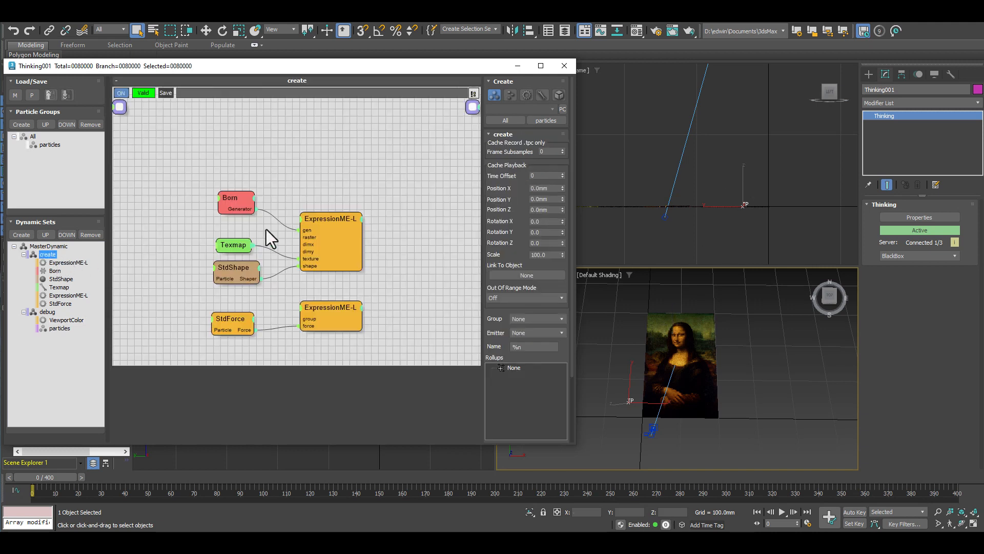
{"action": "middle_click_drag", "start_coordinate": [412, 272], "coordinate": [400, 224]}
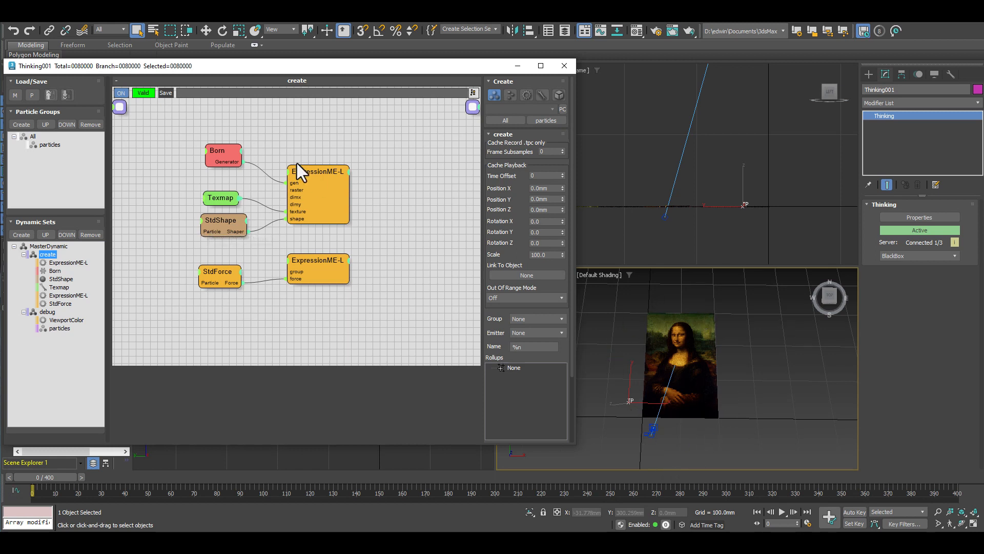
{"action": "left_click", "coordinate": [219, 150]}
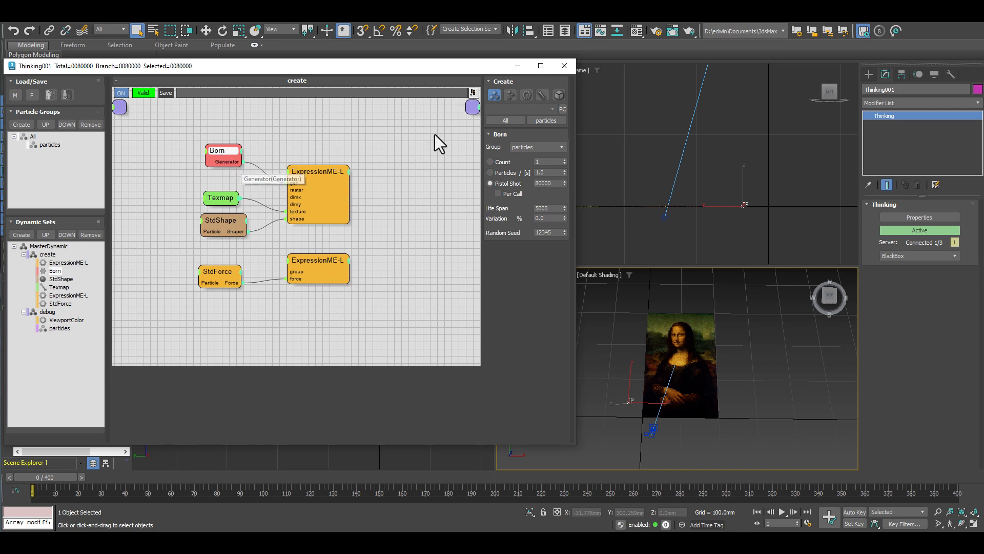
{"action": "left_click_drag", "start_coordinate": [554, 185], "coordinate": [534, 188]}
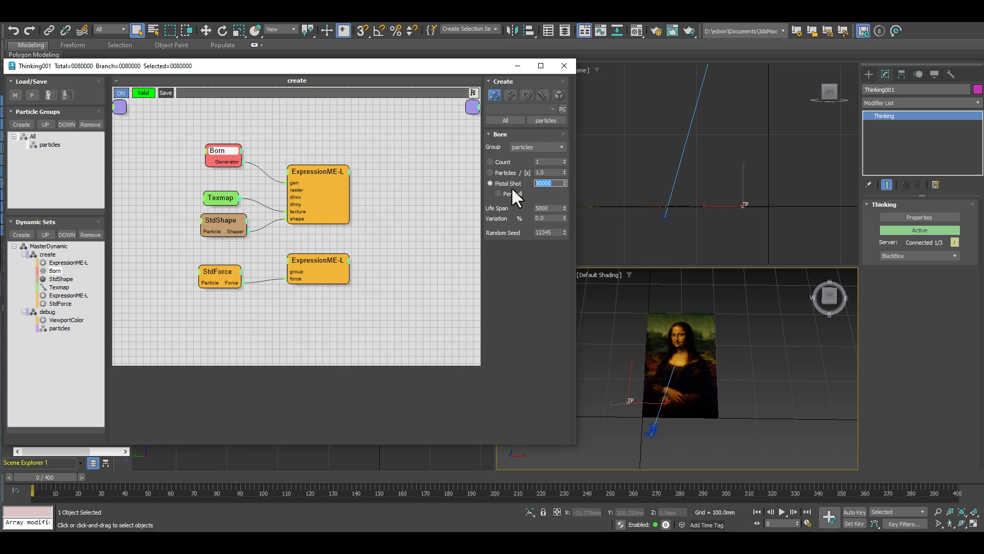
Open the script of the ExpressionME-L node connected to Born and examine its variables, raster and dimension inputs, and particle positioning code.
{"action": "left_click", "coordinate": [314, 171]}
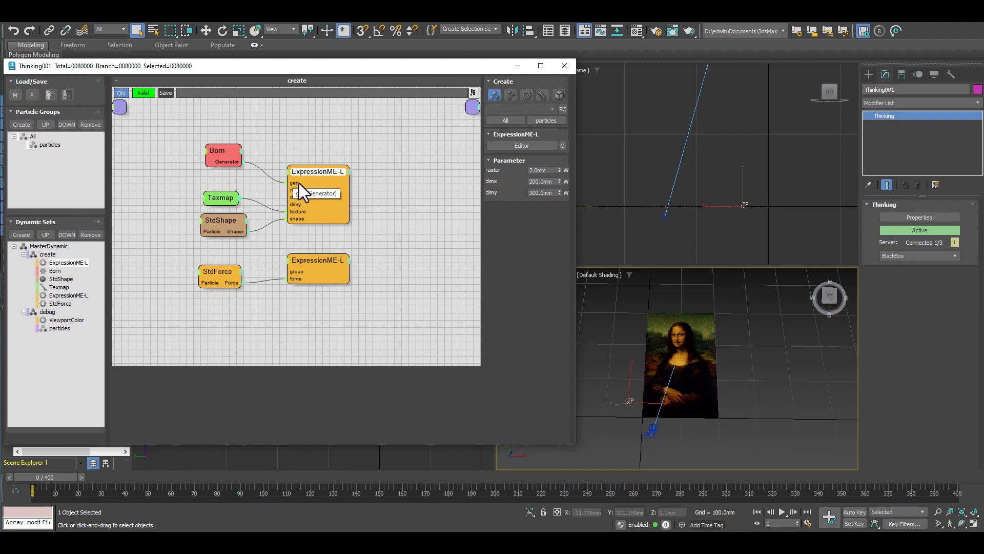
{"action": "left_click", "coordinate": [511, 145]}
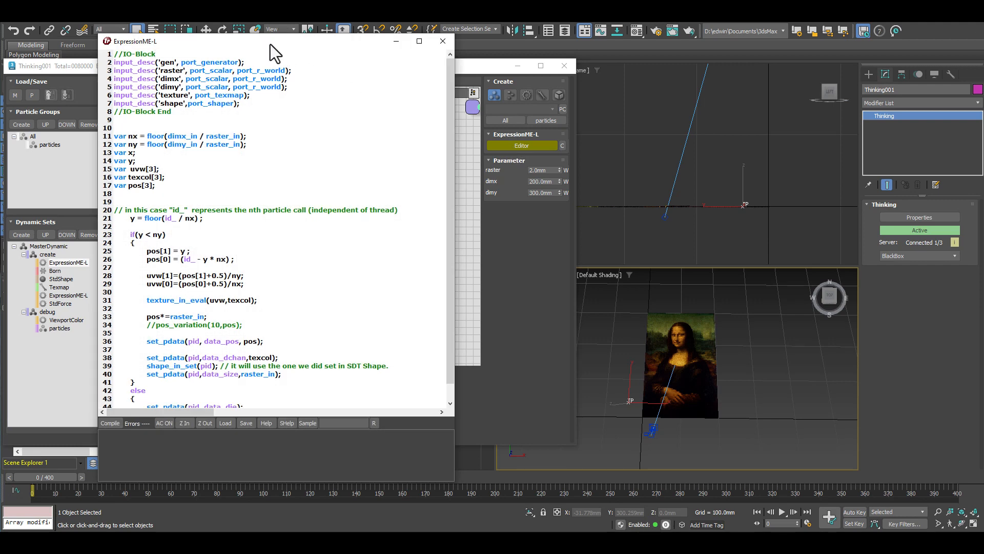
{"action": "left_click_drag", "start_coordinate": [262, 40], "coordinate": [667, 26]}
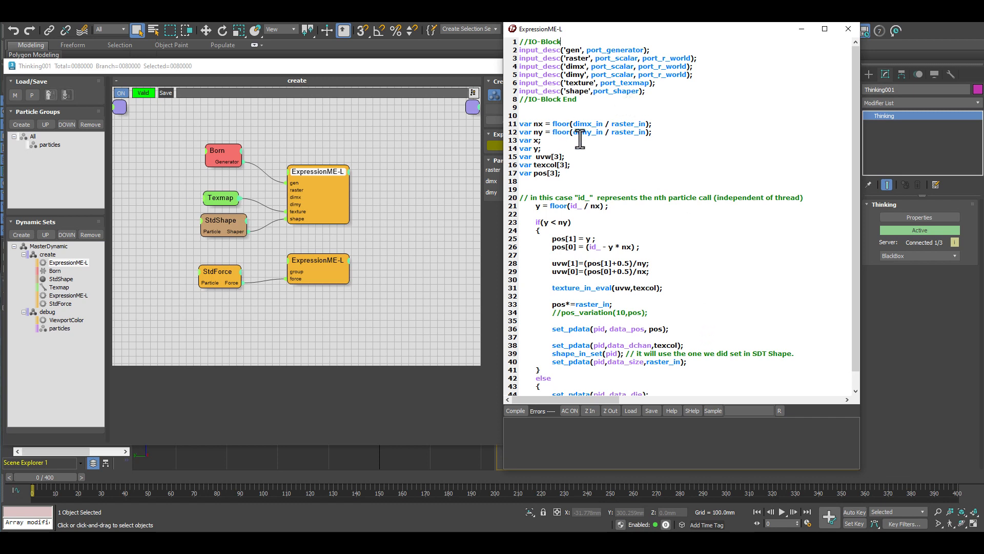
{"action": "left_click_drag", "start_coordinate": [564, 173], "coordinate": [506, 126]}
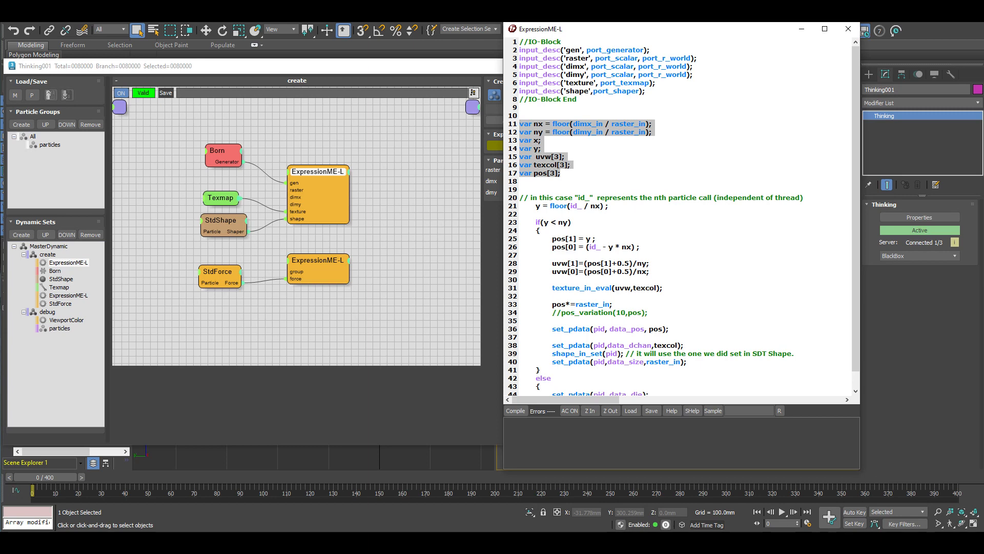
{"action": "left_click_drag", "start_coordinate": [655, 29], "coordinate": [248, 116]}
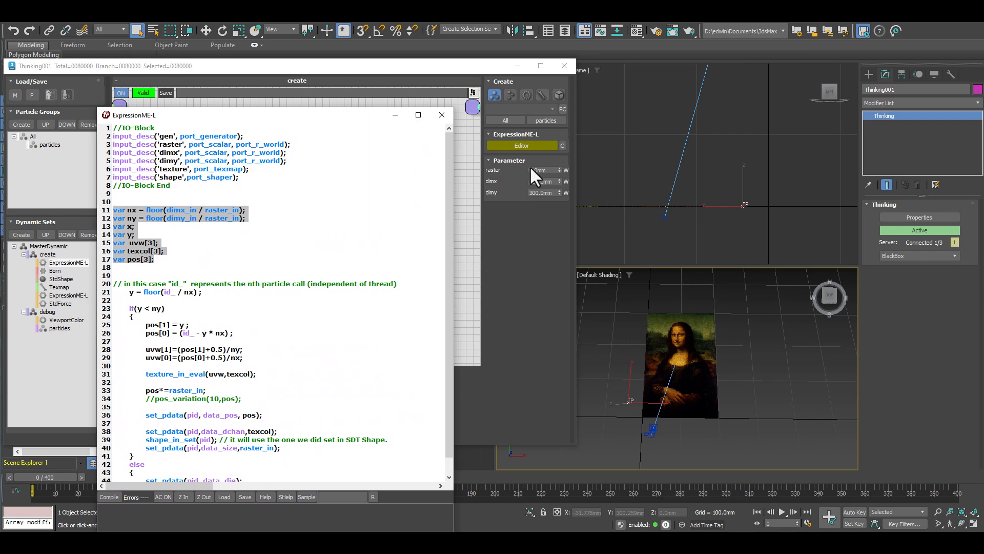
{"action": "left_click_drag", "start_coordinate": [290, 116], "coordinate": [774, 68]}
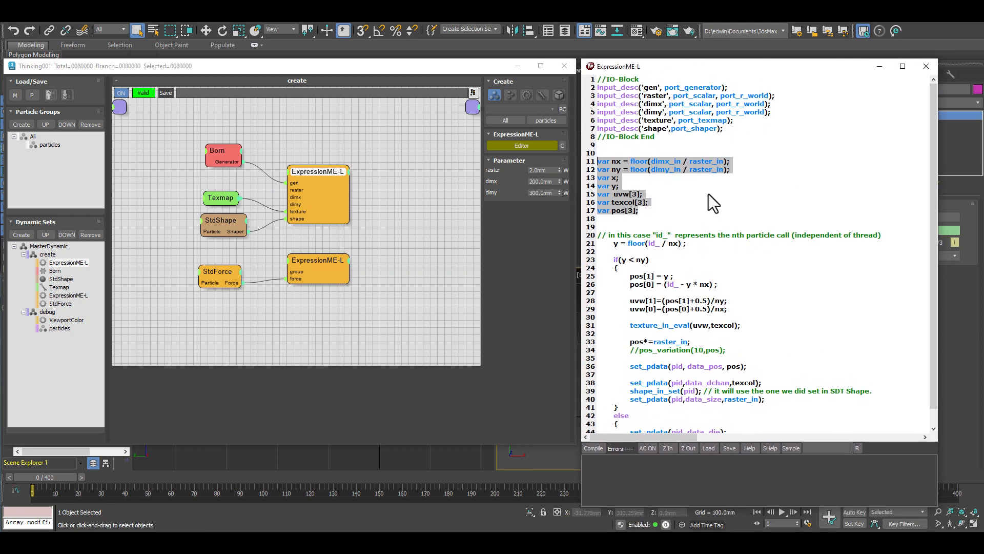
{"action": "scroll", "coordinate": [708, 221], "scroll_direction": "down", "scroll_amount": 1}
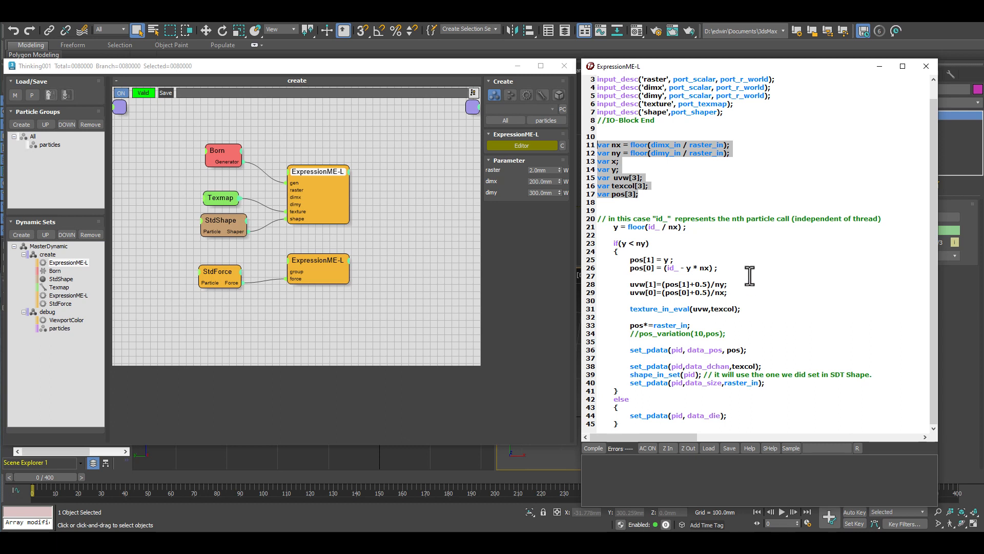
Examine the uvw coordinate lines 28 and 29 of the script and compare them with the Mona Lisa particles in the Perspective view.
{"action": "left_click_drag", "start_coordinate": [728, 285], "coordinate": [630, 285]}
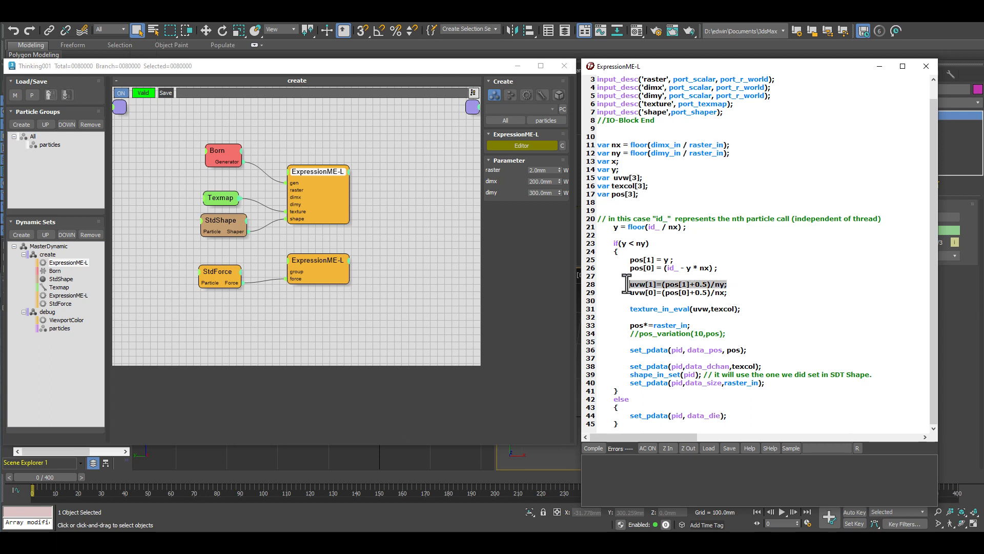
{"action": "left_click_drag", "start_coordinate": [729, 293], "coordinate": [622, 283]}
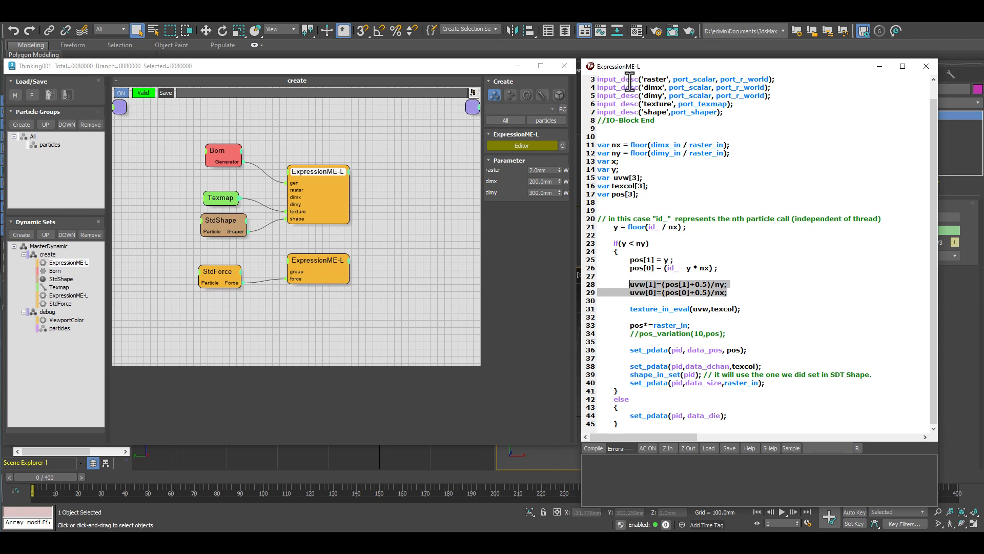
{"action": "left_click_drag", "start_coordinate": [683, 67], "coordinate": [309, 96]}
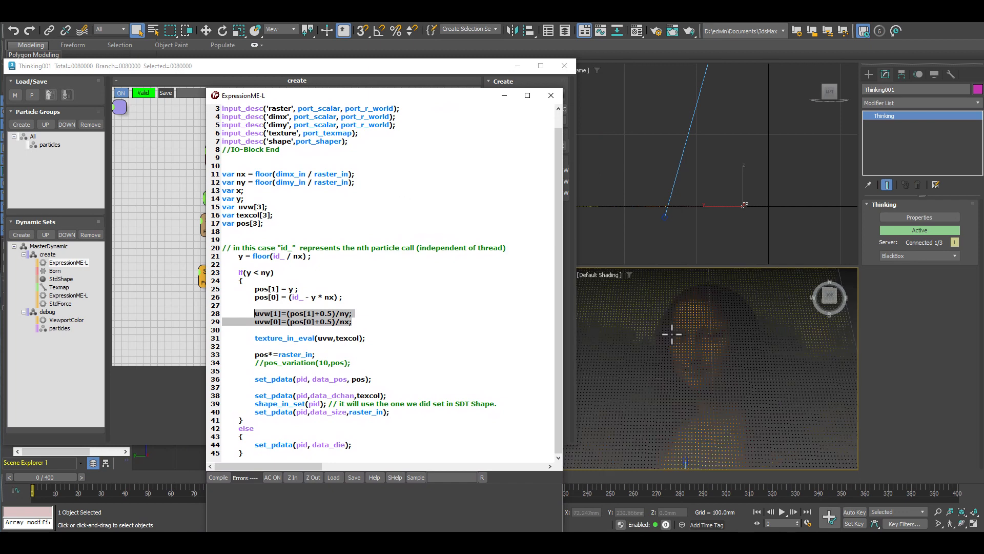
{"action": "middle_click_drag", "start_coordinate": [670, 329], "coordinate": [698, 382]}
{"action": "scroll", "coordinate": [694, 382], "scroll_direction": "up", "scroll_amount": 5}
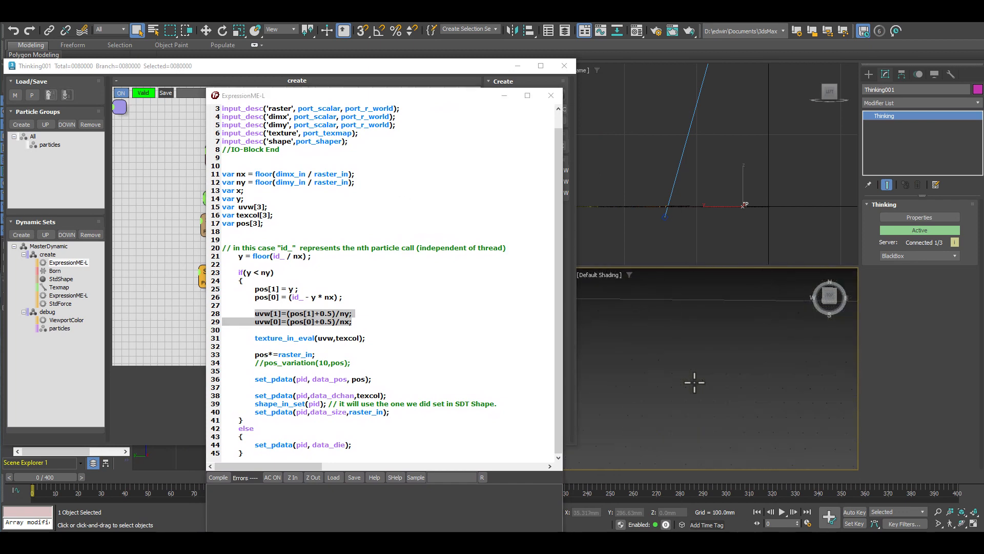
{"action": "scroll", "coordinate": [693, 387], "scroll_direction": "down", "scroll_amount": 5}
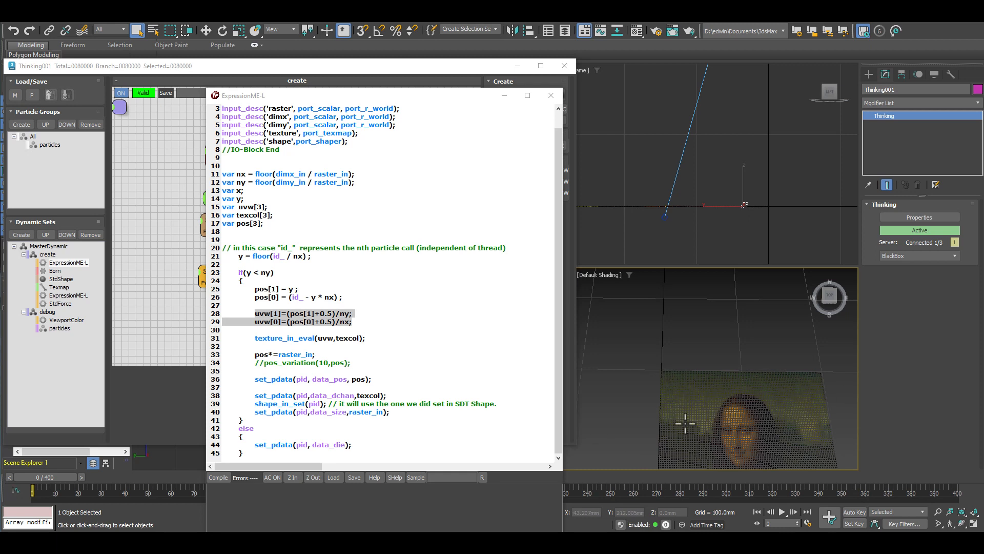
{"action": "middle_click_drag", "start_coordinate": [718, 368], "coordinate": [643, 315]}
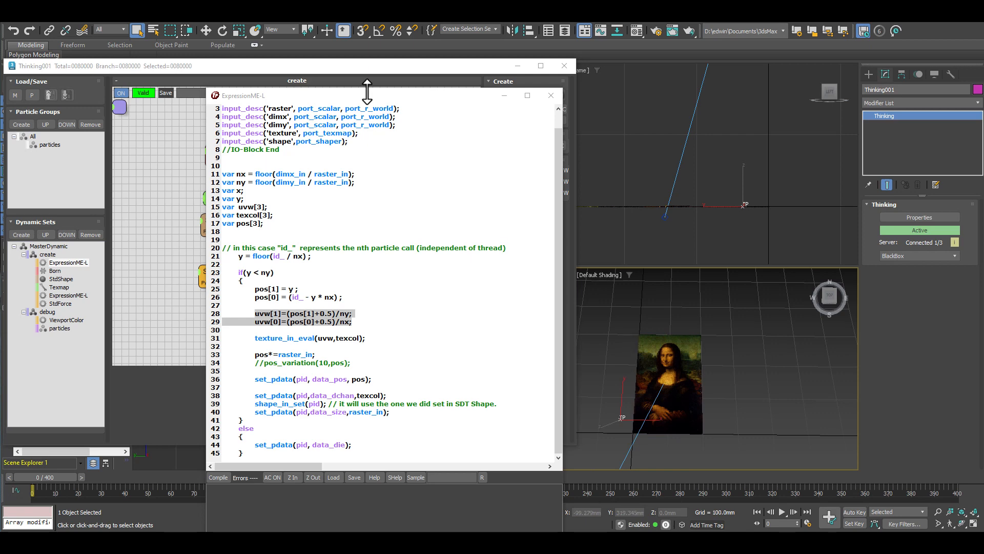
{"action": "left_click_drag", "start_coordinate": [370, 95], "coordinate": [749, 53]}
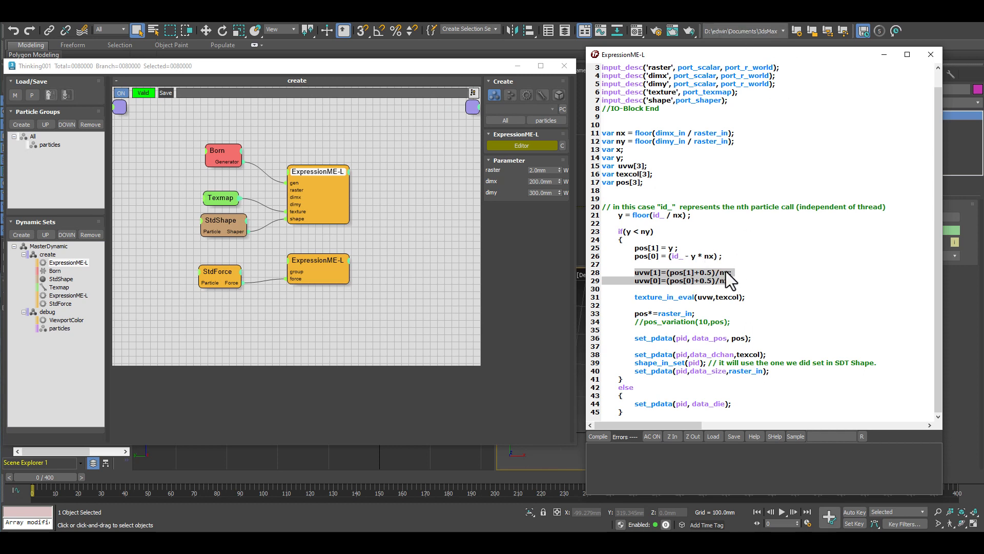
{"action": "left_click_drag", "start_coordinate": [770, 57], "coordinate": [306, 52]}
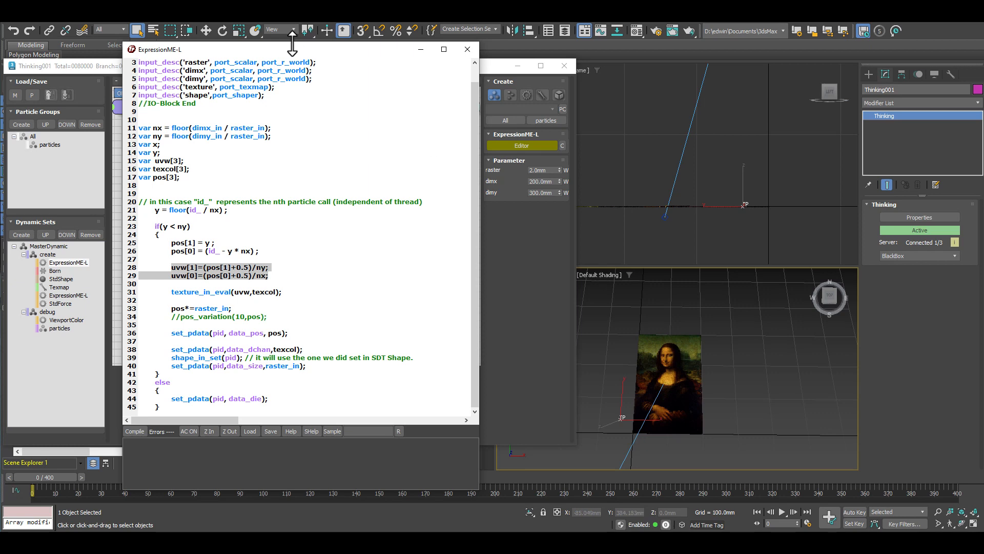
{"action": "left_click_drag", "start_coordinate": [295, 47], "coordinate": [767, 45]}
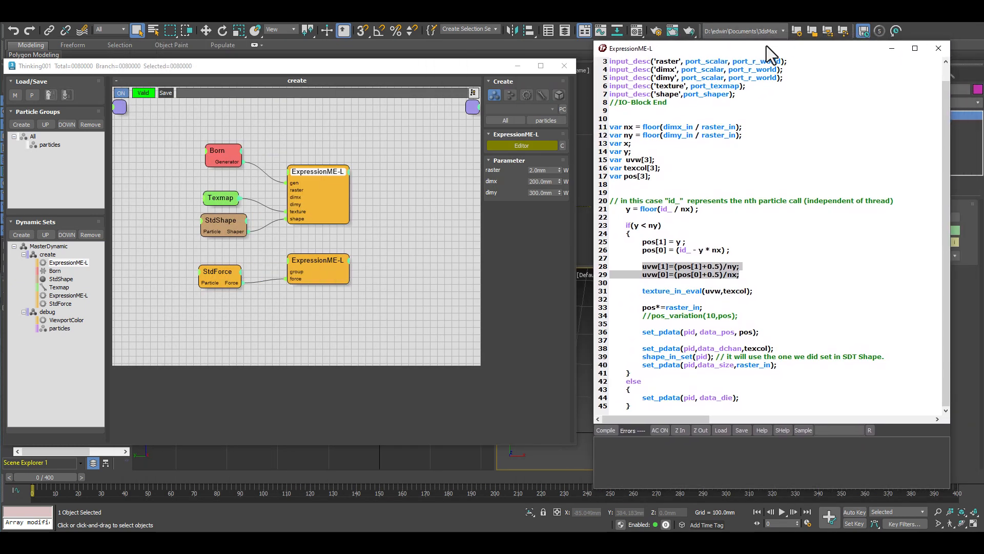
Inspect the Texmap node's assigned Mona Lisa map and its bitmap parameters in the Material Editor.
{"action": "left_click_drag", "start_coordinate": [225, 199], "coordinate": [226, 191]}
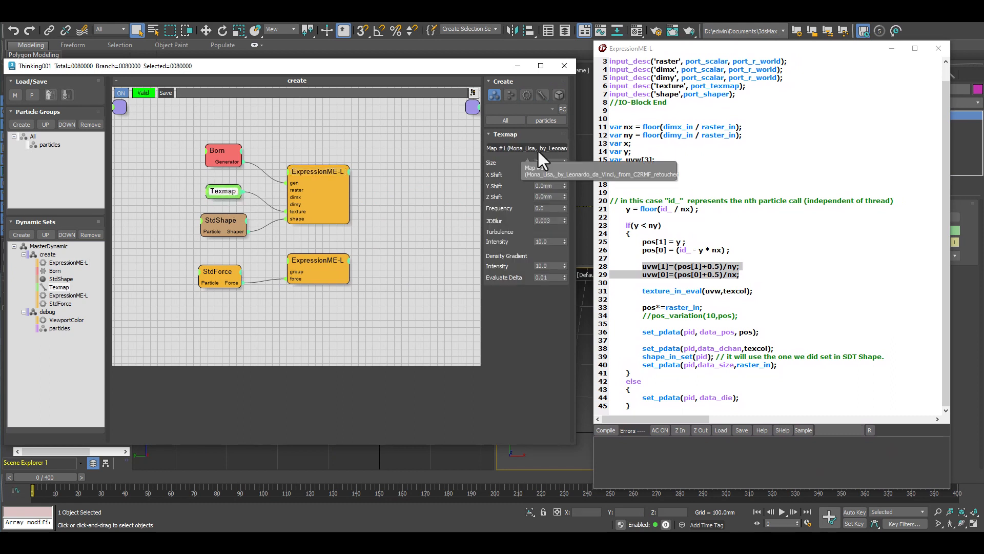
{"action": "left_click", "coordinate": [638, 33]}
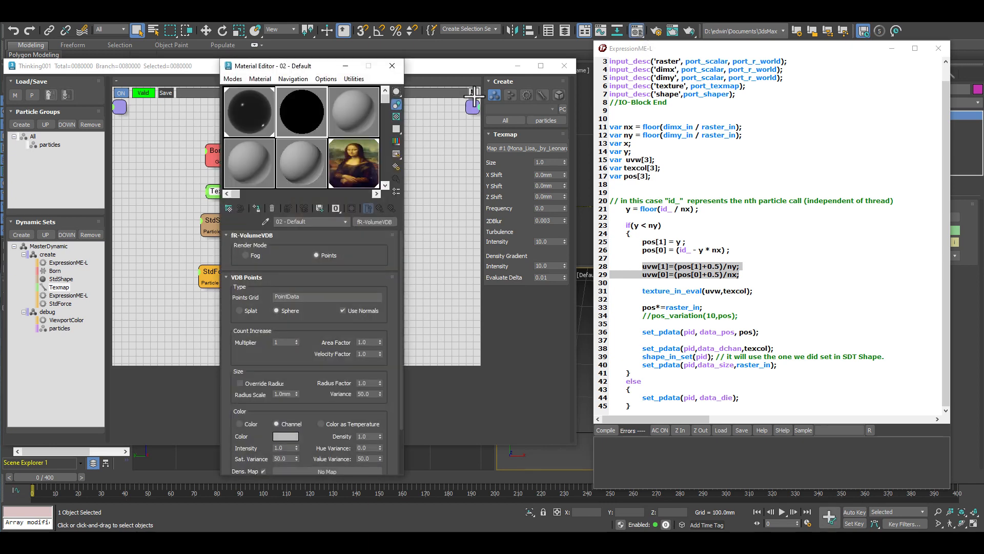
{"action": "left_click", "coordinate": [347, 161]}
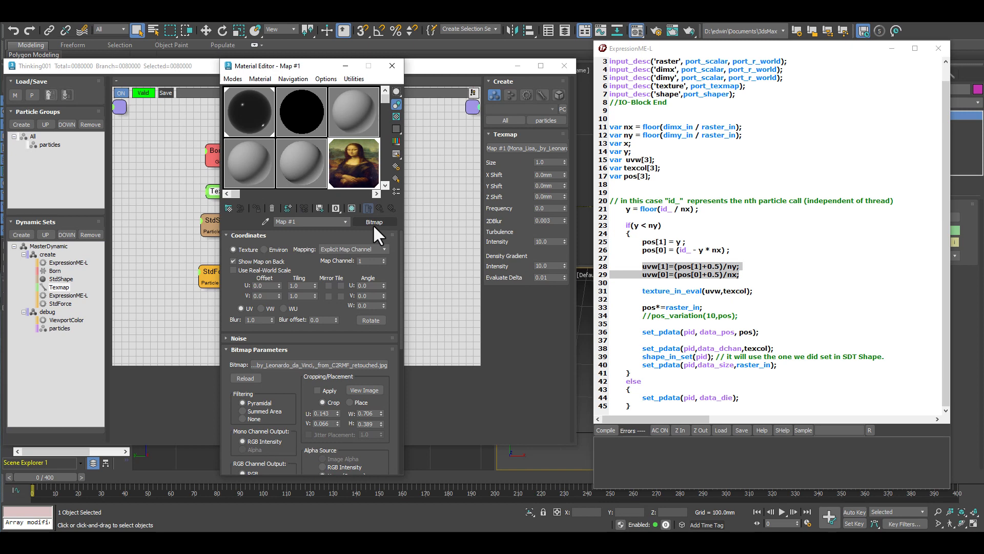
{"action": "left_click", "coordinate": [395, 65]}
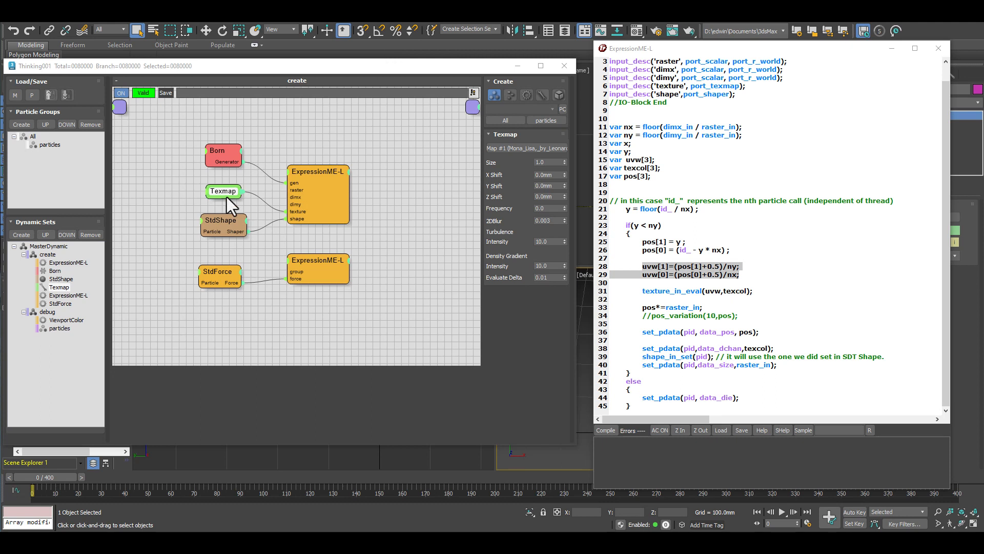
{"action": "left_click_drag", "start_coordinate": [226, 193], "coordinate": [226, 185]}
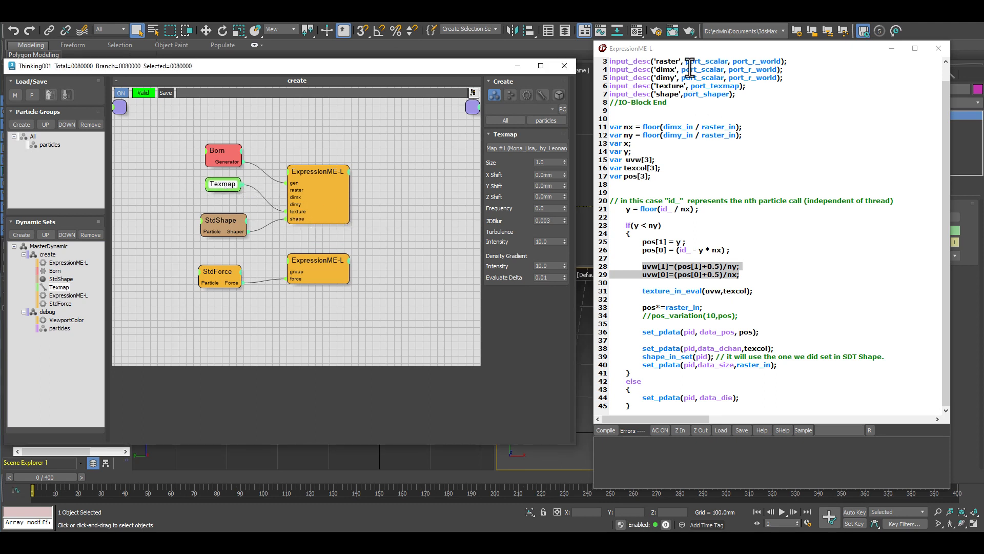
Examine the script's texture input and texture_in_eval call, and consult the texturemap_in_eval reference in the thinkingParticles manual.
{"action": "scroll", "coordinate": [709, 80], "scroll_direction": "up", "scroll_amount": 1}
{"action": "left_click_drag", "start_coordinate": [756, 103], "coordinate": [609, 105]}
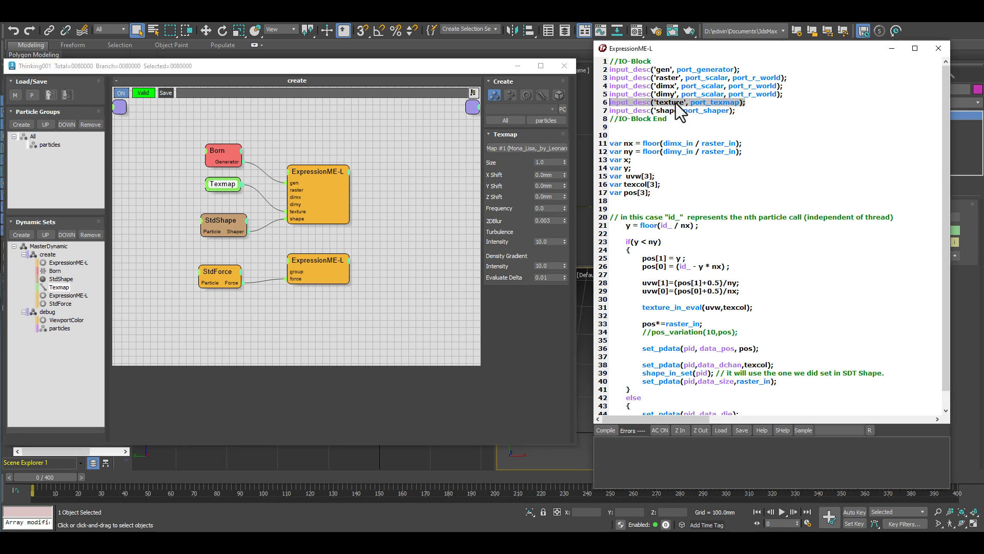
{"action": "scroll", "coordinate": [687, 245], "scroll_direction": "down", "scroll_amount": 1}
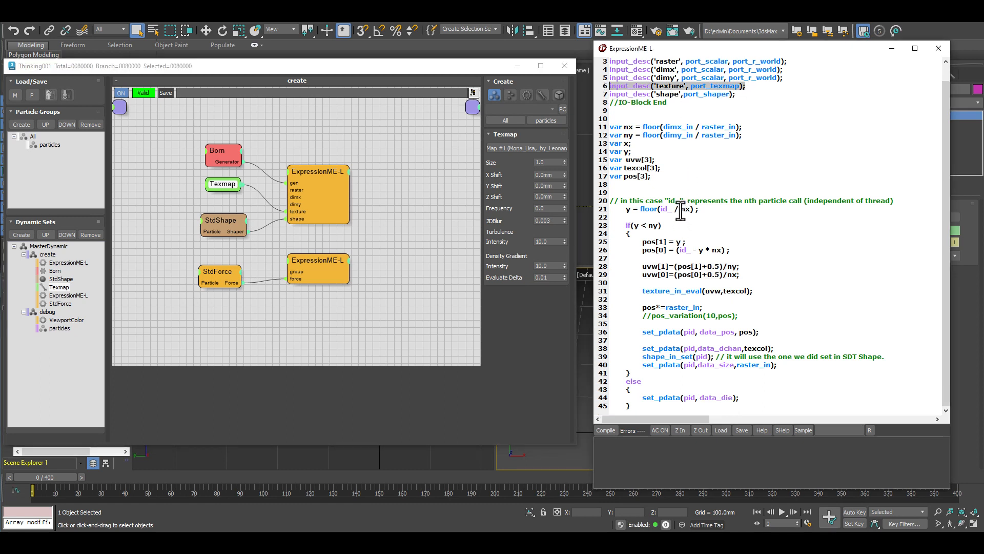
{"action": "left_click", "coordinate": [643, 290]}
{"action": "left_click_drag", "start_coordinate": [643, 291], "coordinate": [681, 289]}
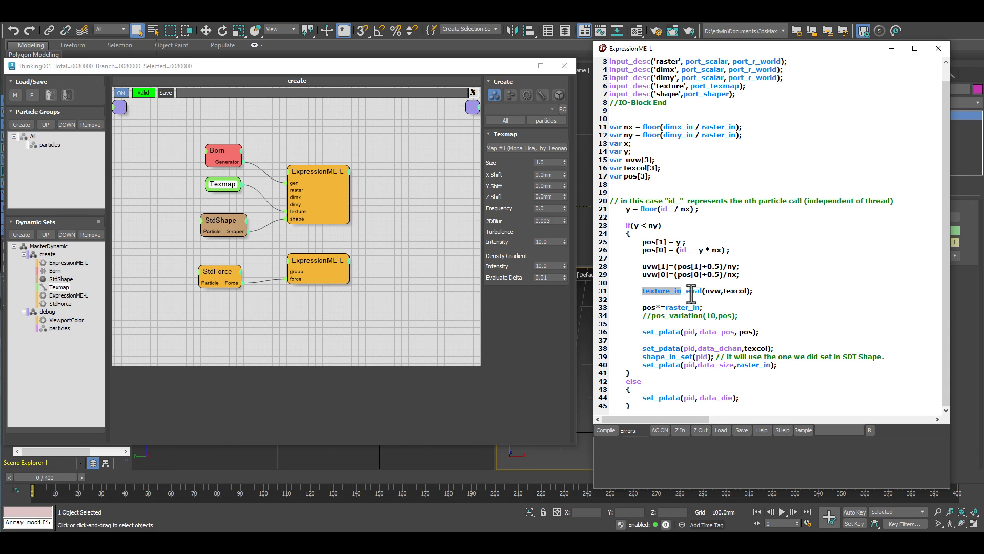
{"action": "left_click", "coordinate": [692, 292]}
{"action": "left_click", "coordinate": [783, 429]}
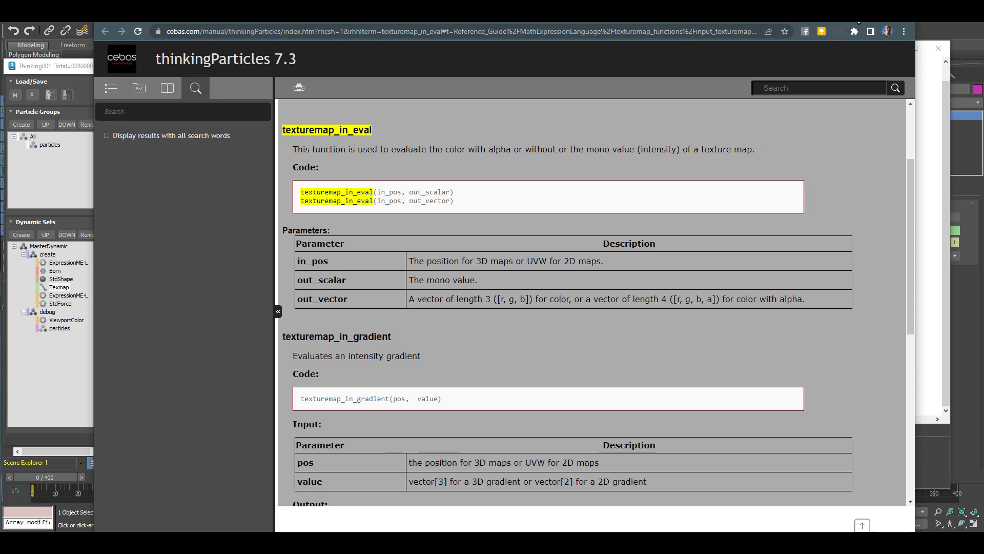
{"action": "left_click", "coordinate": [902, 15]}
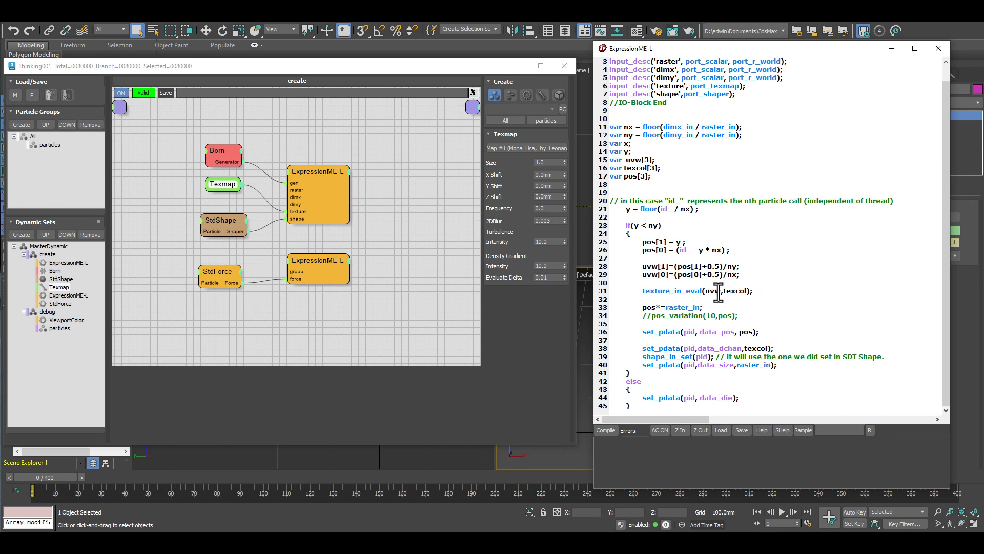
Review the uvw and texcol arguments, the set_pdata lines for position and data channel, and the particles group's Cd channel.
{"action": "left_click_drag", "start_coordinate": [722, 291], "coordinate": [747, 290]}
{"action": "left_click", "coordinate": [710, 293]}
{"action": "left_click", "coordinate": [739, 290]}
{"action": "left_click_drag", "start_coordinate": [666, 170], "coordinate": [648, 169]}
{"action": "left_click_drag", "start_coordinate": [641, 332], "coordinate": [758, 332]}
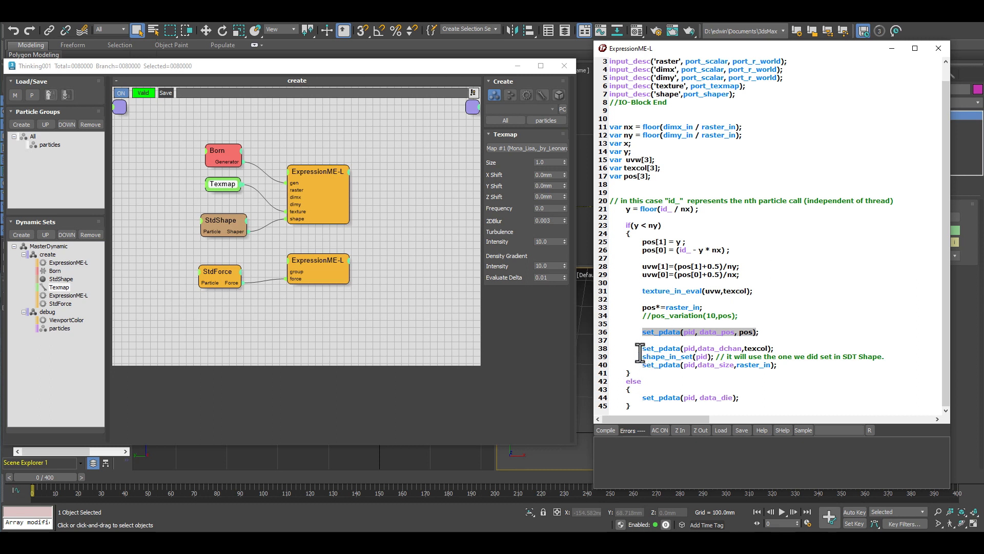
{"action": "left_click_drag", "start_coordinate": [641, 348], "coordinate": [774, 349]}
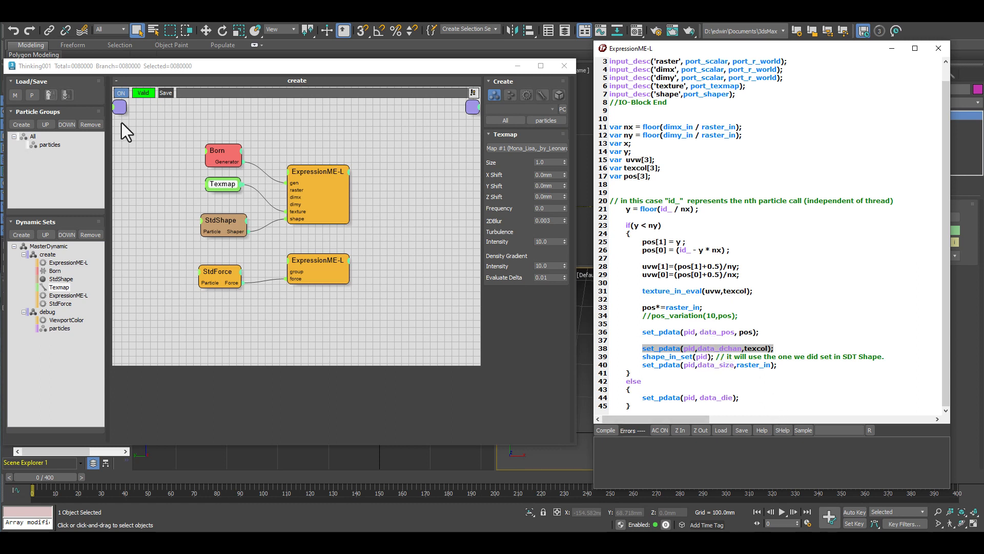
{"action": "left_click", "coordinate": [53, 146]}
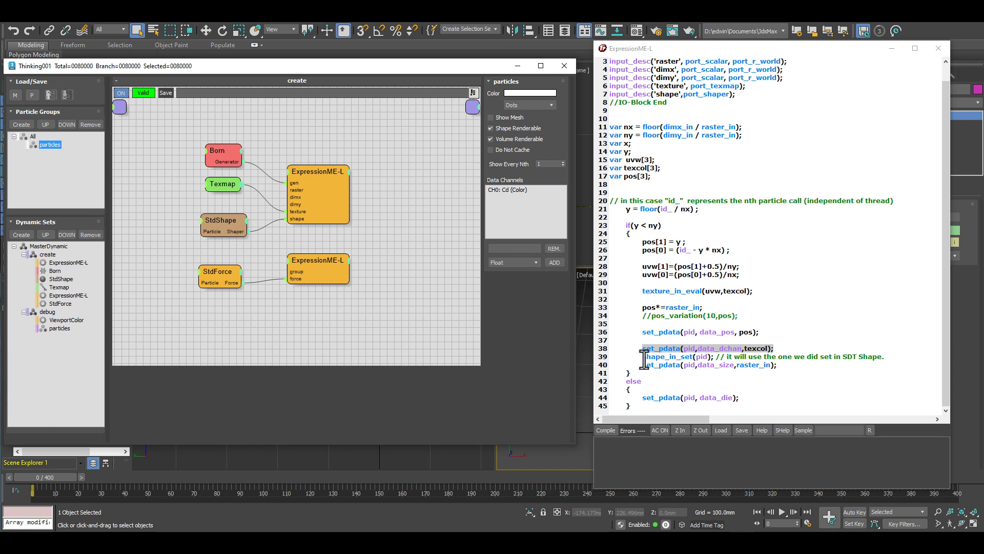
Review the shape_in_set line and shape input declaration in the script alongside the StdShape node's settings.
{"action": "left_click_drag", "start_coordinate": [643, 357], "coordinate": [713, 358]}
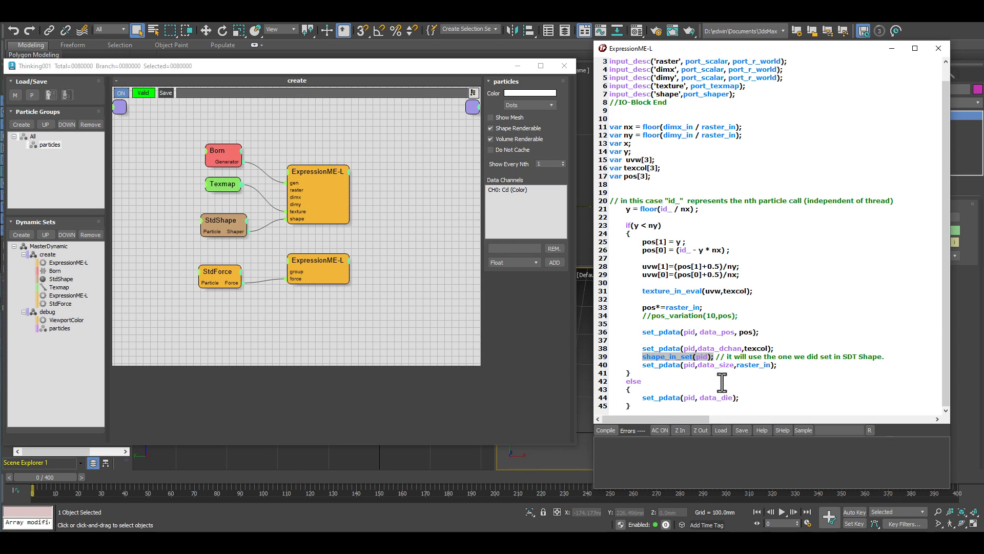
{"action": "left_click", "coordinate": [220, 221]}
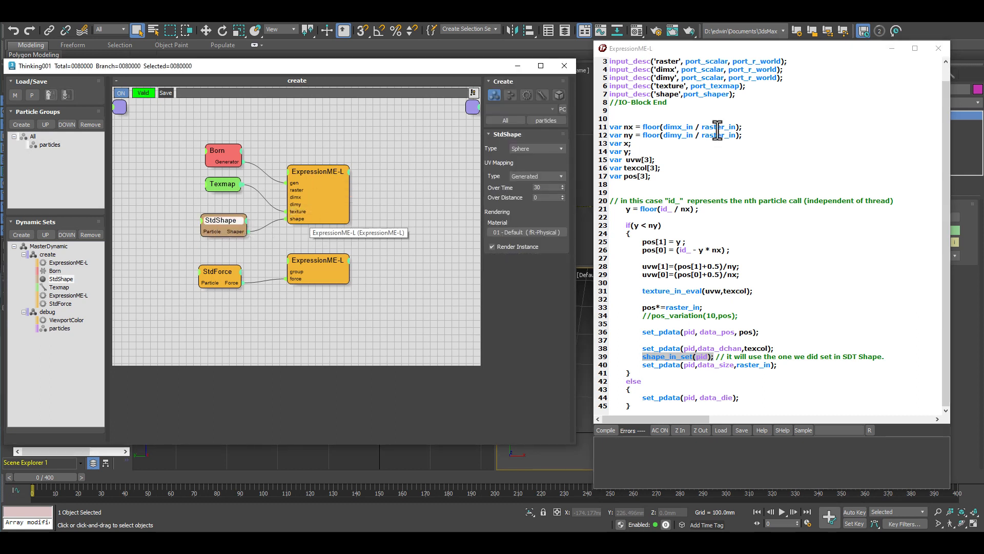
{"action": "left_click_drag", "start_coordinate": [736, 95], "coordinate": [609, 95]}
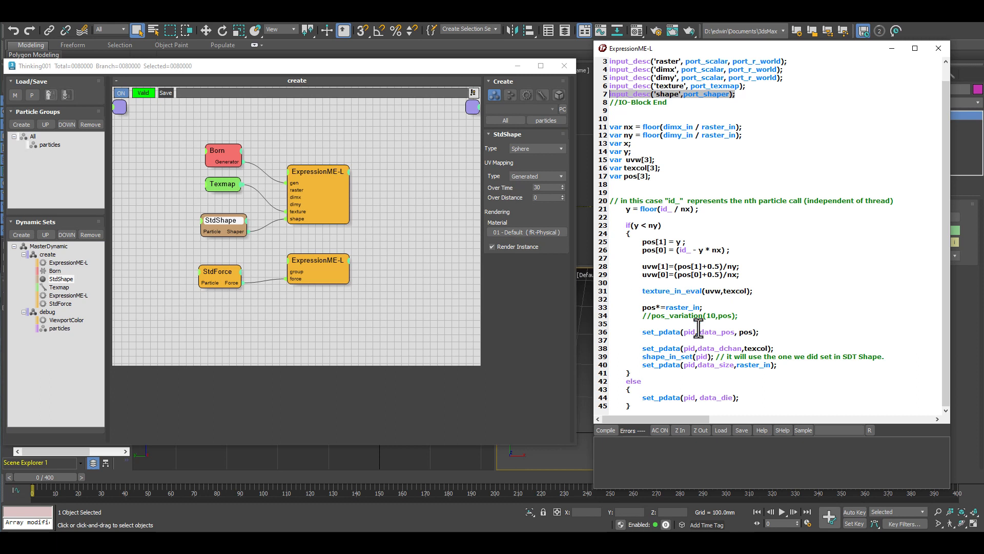
{"action": "left_click_drag", "start_coordinate": [642, 357], "coordinate": [883, 357]}
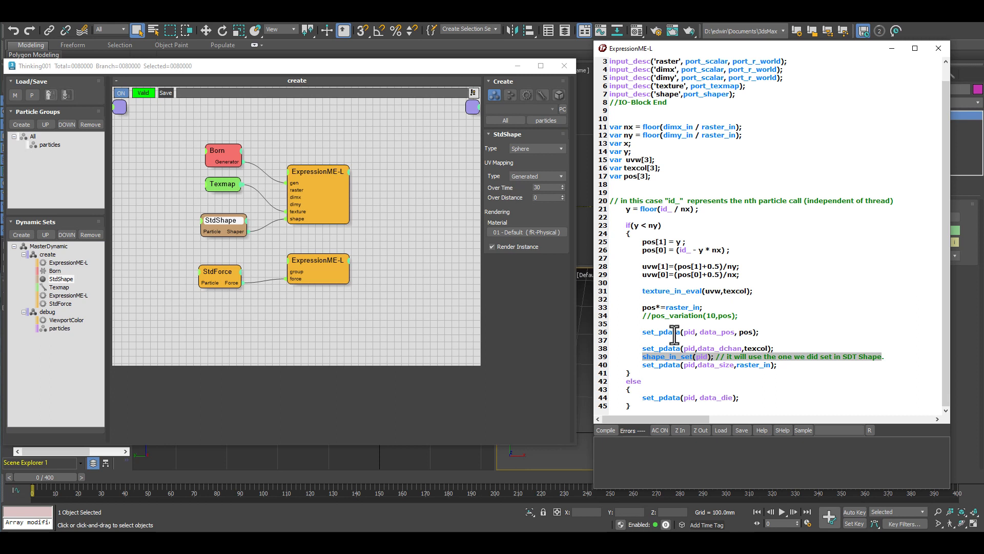
Check the script's data_size line against the ExpressionME-L node's raster parameter and close the script editor.
{"action": "mouse_move", "coordinate": [641, 373]}
{"action": "left_mouse_down"}
{"action": "mouse_move", "coordinate": [764, 365]}
{"action": "mouse_move", "coordinate": [681, 373]}
{"action": "mouse_move", "coordinate": [641, 365]}
{"action": "left_mouse_up"}
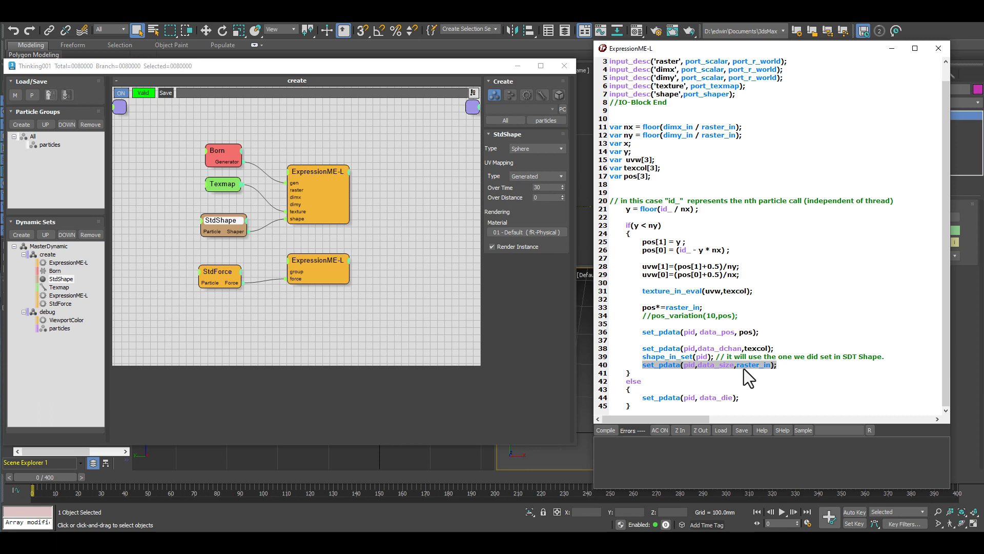
{"action": "left_click", "coordinate": [316, 173]}
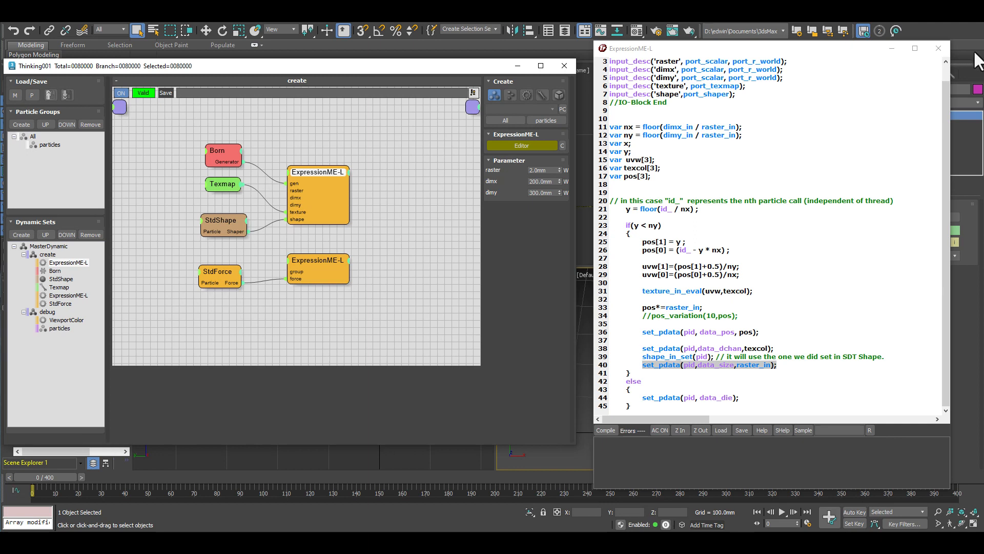
{"action": "left_click", "coordinate": [943, 45]}
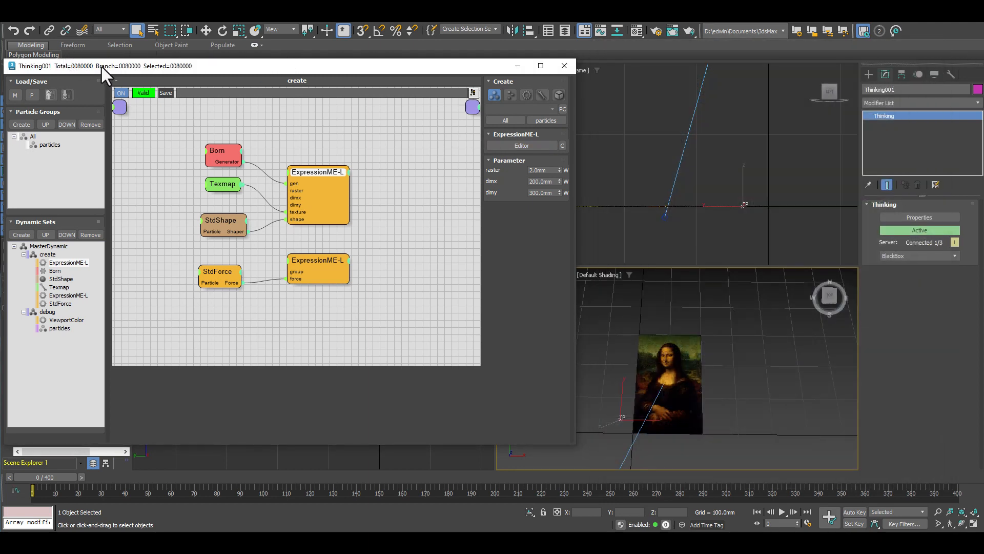
Advance to frame 1, set the ExpressionME-L raster to 1 mm, and return to frame 0 to check the particle total.
{"action": "left_click", "coordinate": [81, 478]}
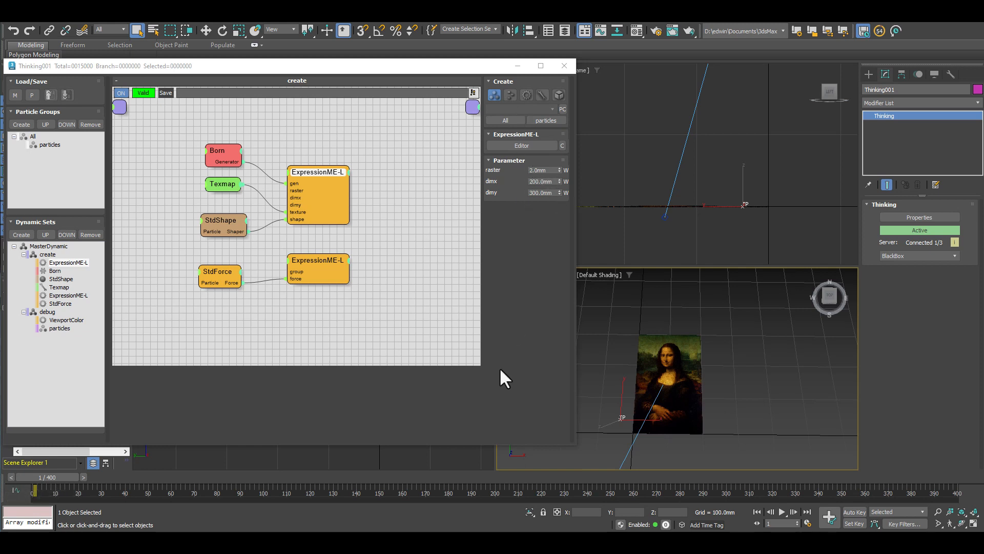
{"action": "left_click", "coordinate": [538, 170]}
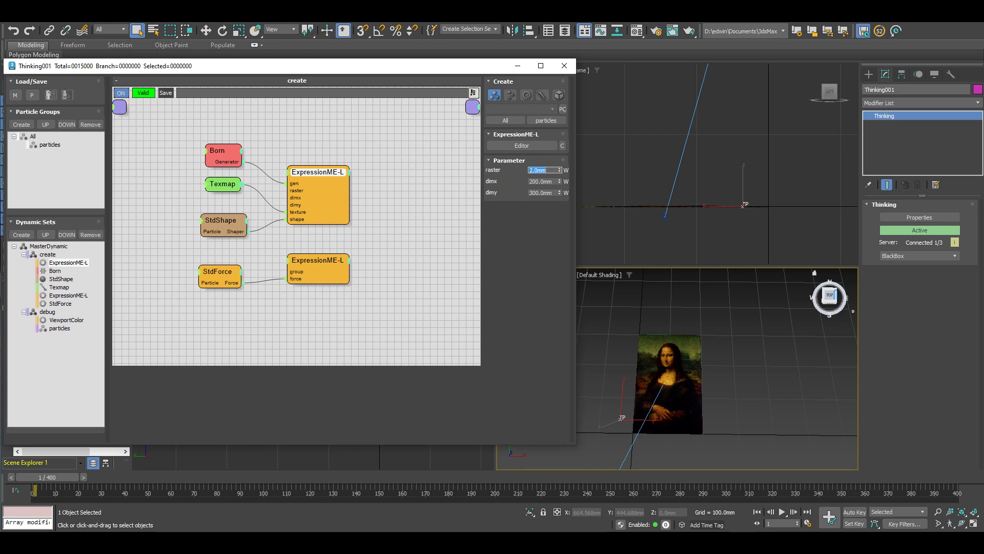
{"action": "type", "text": "1"}
{"action": "key", "text": "Return"}
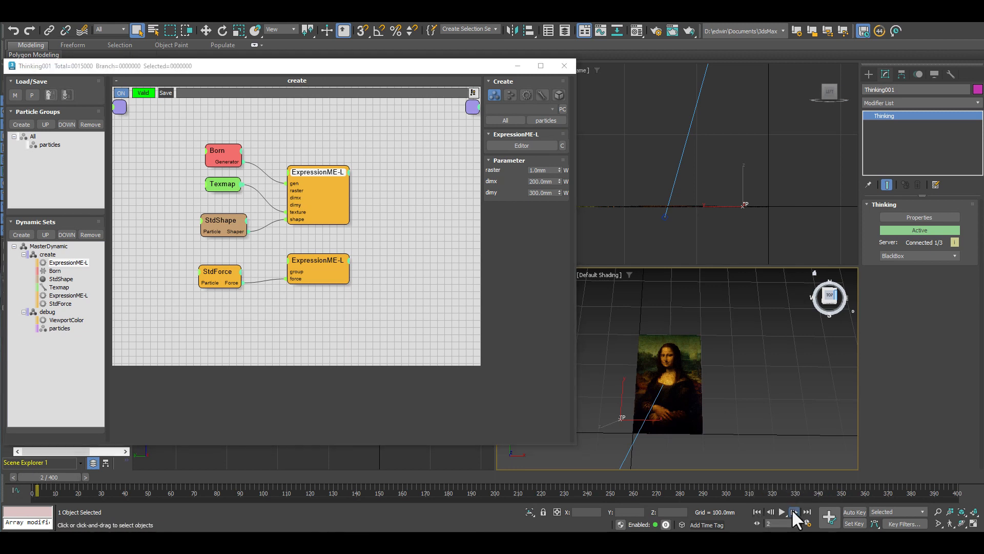
{"action": "left_click", "coordinate": [758, 511]}
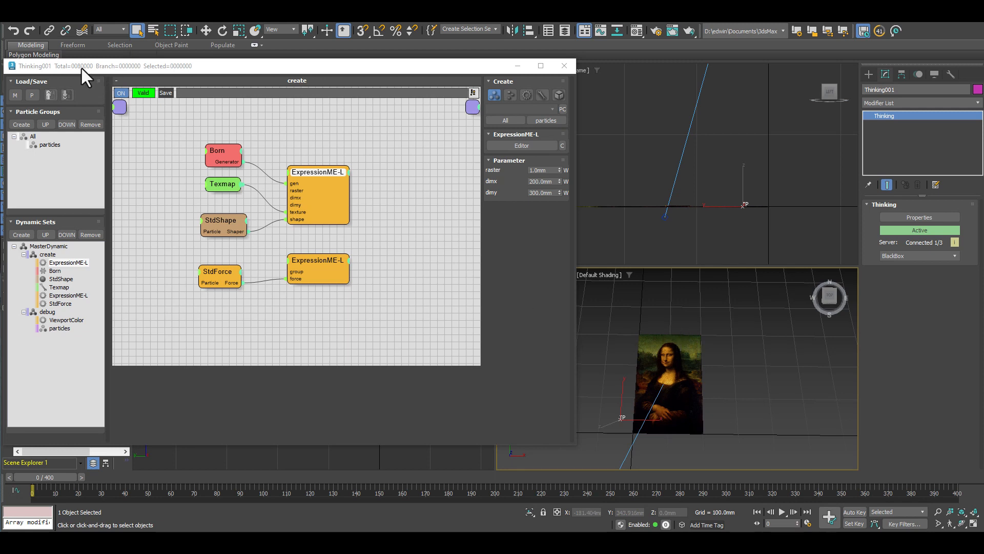
Advance to frame 1, set the ExpressionME-L raster to 0.5 mm, and return to frame 0.
{"action": "left_click", "coordinate": [81, 478]}
{"action": "double_click", "coordinate": [543, 171]}
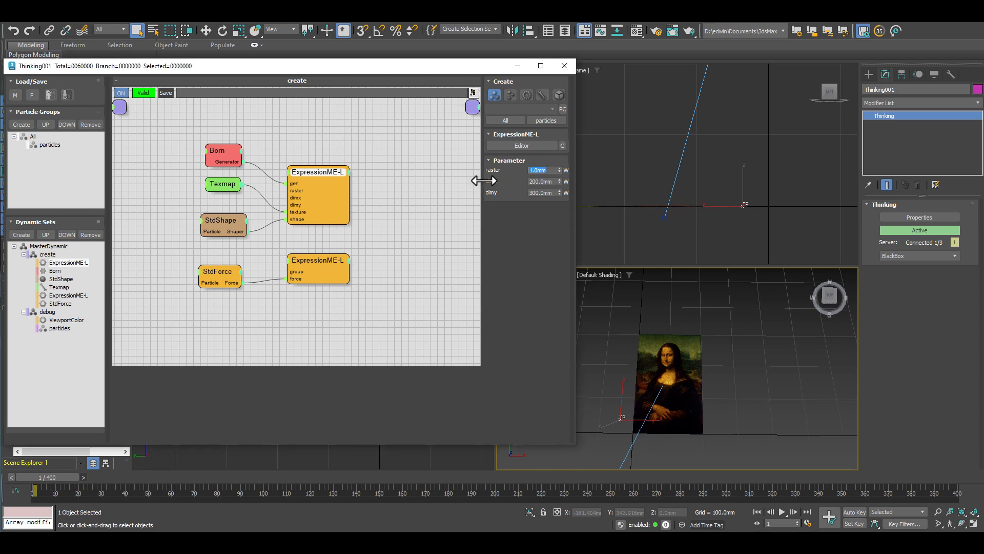
{"action": "type", "text": "0.5"}
{"action": "key", "text": "Return"}
{"action": "left_click", "coordinate": [757, 507]}
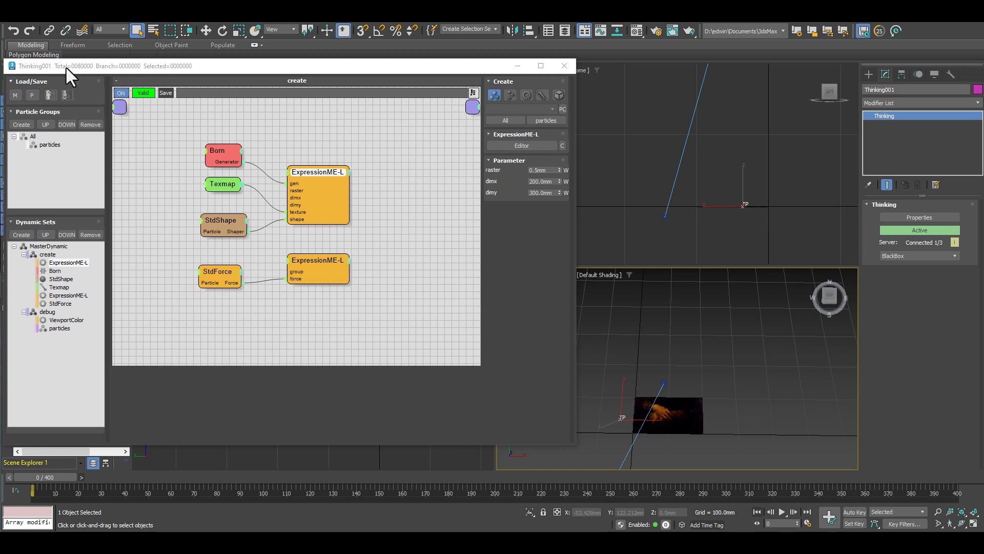
Set the ExpressionME-L raster to 2 mm, advance to frame 1, and return to frame 0.
{"action": "double_click", "coordinate": [536, 170]}
{"action": "type", "text": "2"}
{"action": "key", "text": "Return"}
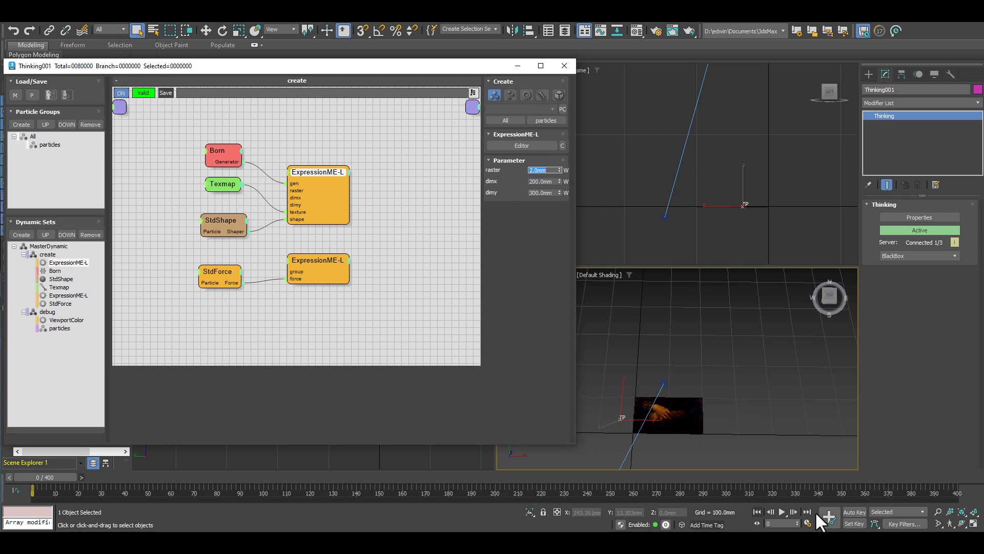
{"action": "left_click", "coordinate": [793, 509]}
{"action": "left_click", "coordinate": [756, 509]}
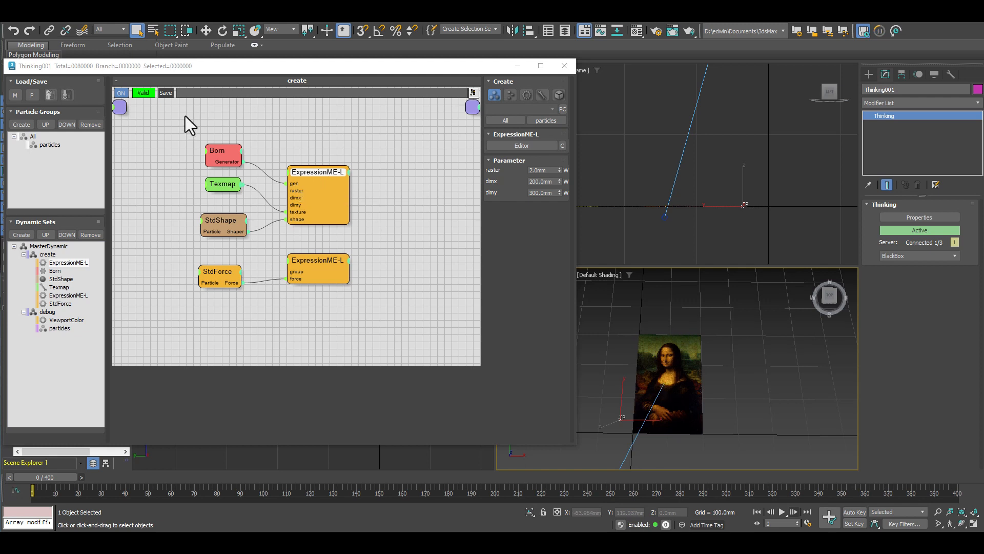
Review the particle-creation nodes and read through the upper ExpressionME-L script down to its data_die branch, closing the script editor when finished.
{"action": "left_click_drag", "start_coordinate": [189, 121], "coordinate": [393, 242]}
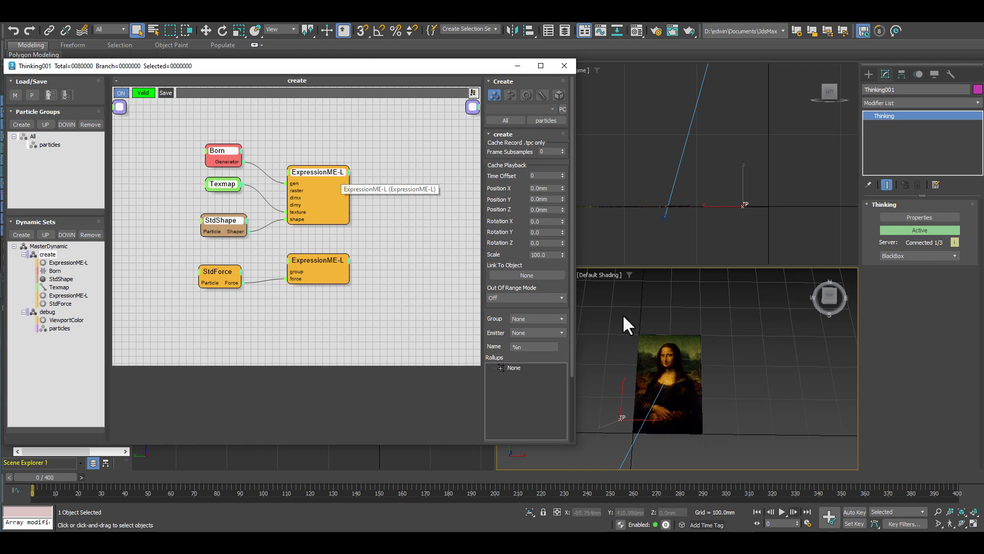
{"action": "left_click", "coordinate": [324, 177]}
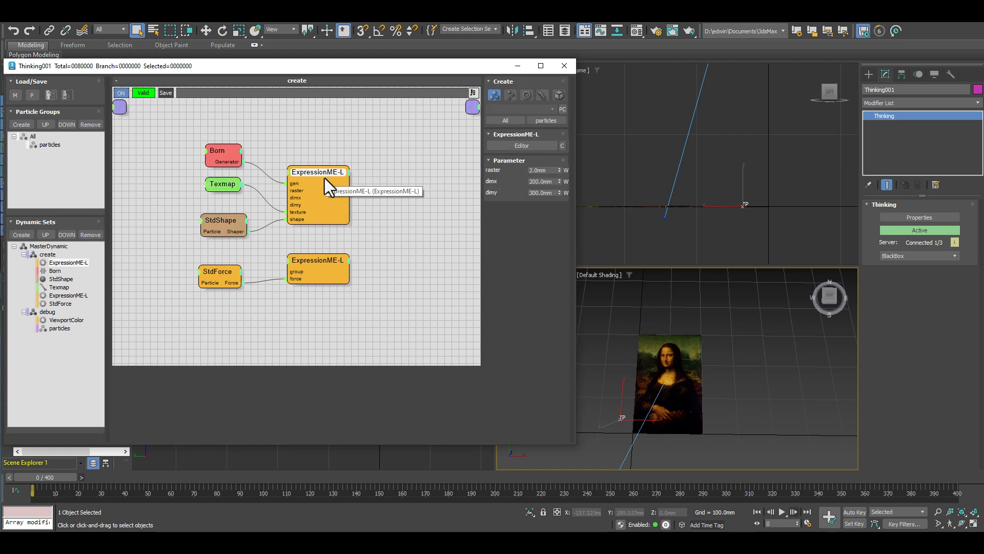
{"action": "left_click", "coordinate": [512, 145]}
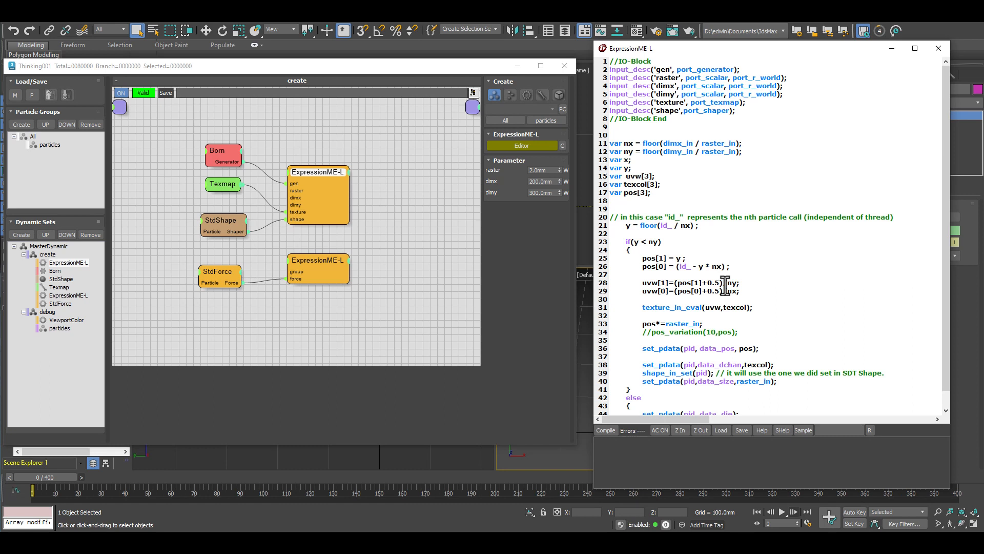
{"action": "scroll", "coordinate": [797, 301], "scroll_direction": "down", "scroll_amount": 1}
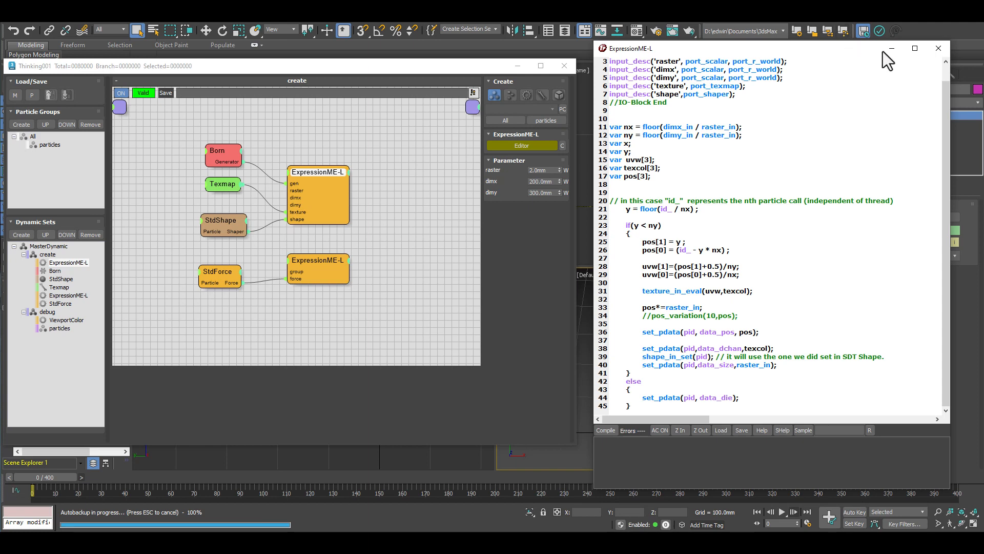
{"action": "left_click", "coordinate": [939, 48]}
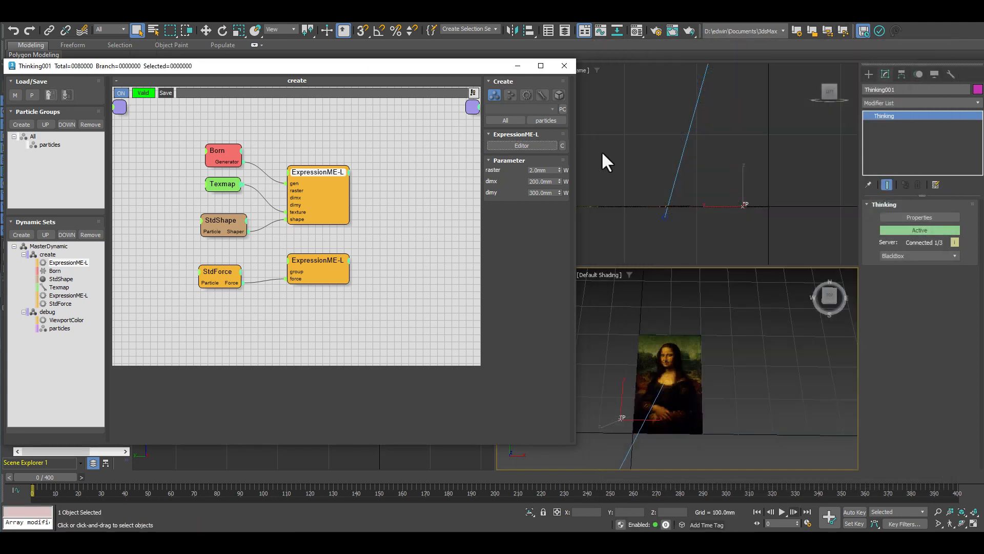
Check the StdForce node's active force list and compare the group settings of the lower ExpressionME-L and Born nodes.
{"action": "left_click", "coordinate": [315, 260]}
{"action": "mouse_move", "coordinate": [212, 273]}
{"action": "left_mouse_down"}
{"action": "mouse_move", "coordinate": [218, 262]}
{"action": "mouse_move", "coordinate": [220, 272]}
{"action": "left_mouse_up"}
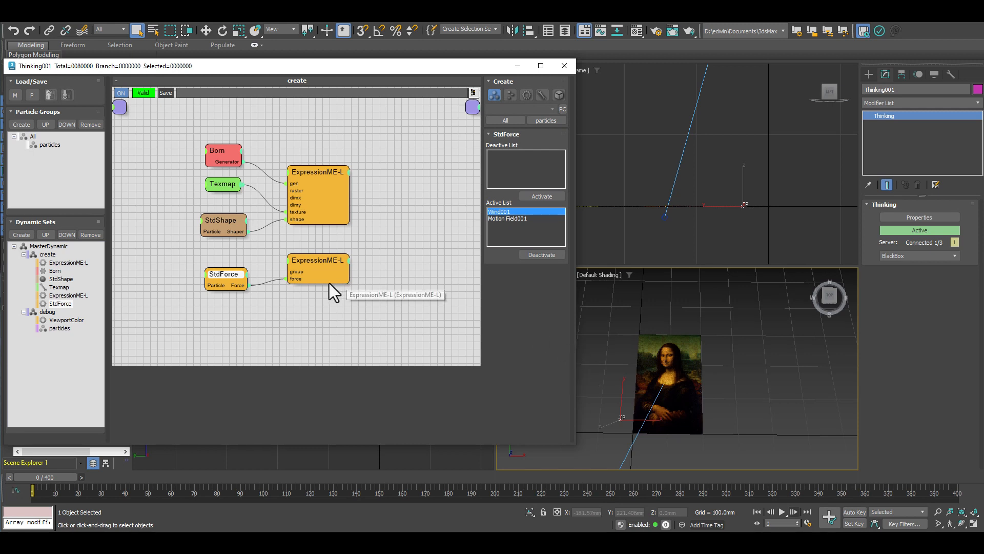
{"action": "left_click", "coordinate": [330, 269]}
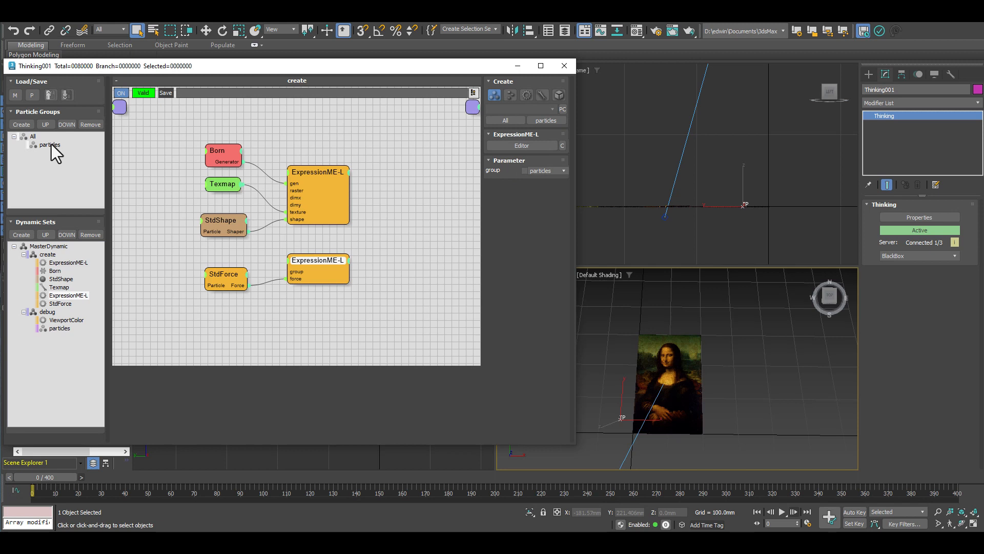
{"action": "left_click", "coordinate": [223, 146]}
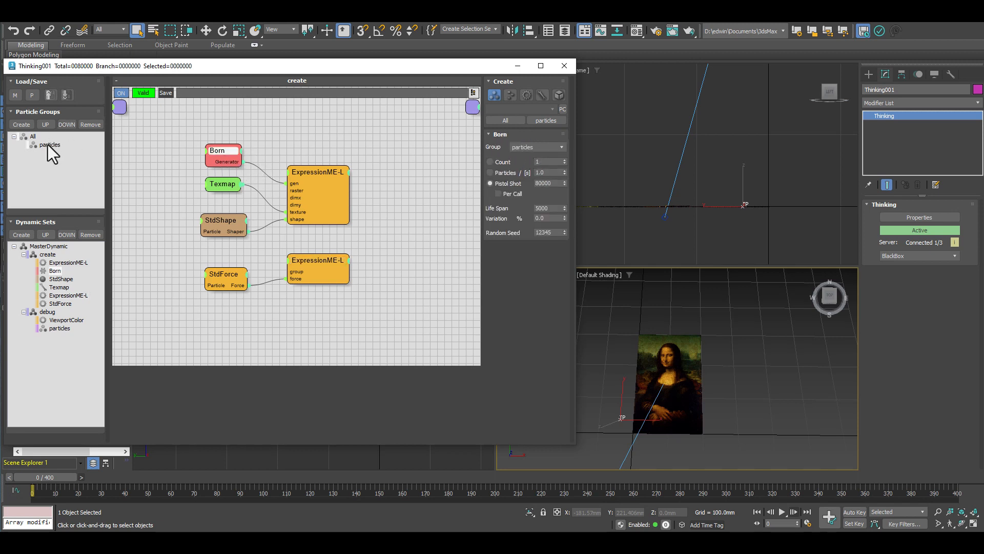
Open the lower ExpressionME-L node's script beside the node graph and examine its port_group input declaration against the node's group parameter.
{"action": "left_click", "coordinate": [307, 259]}
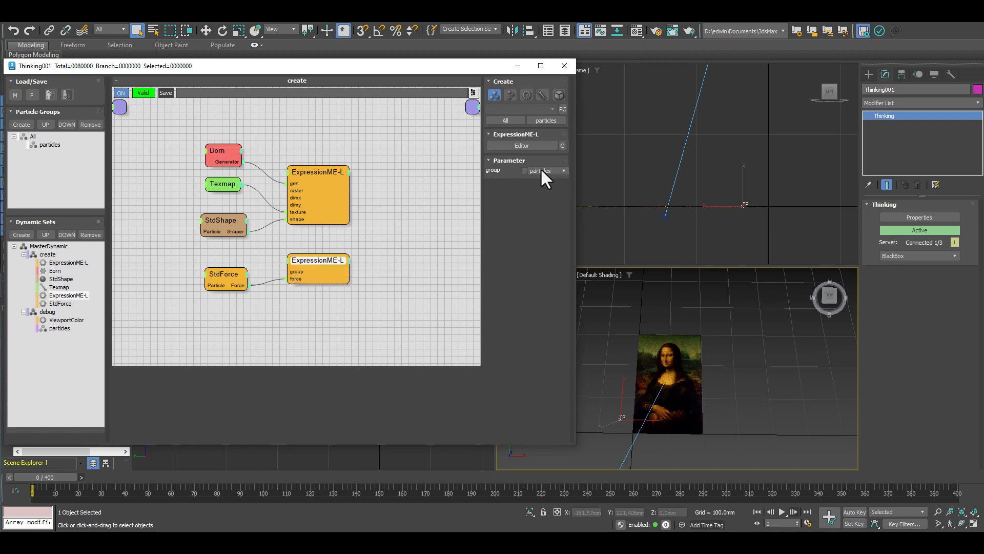
{"action": "left_click", "coordinate": [521, 145]}
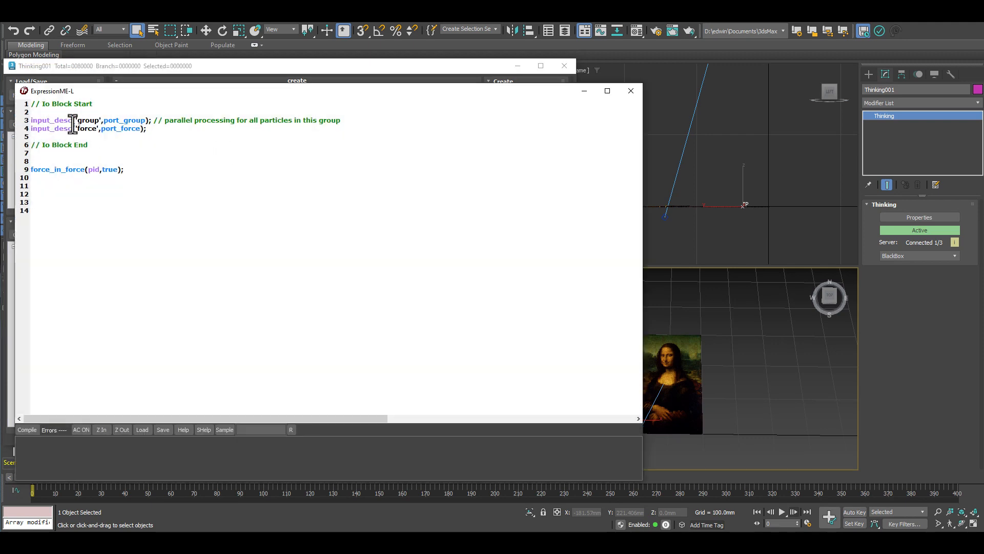
{"action": "left_click_drag", "start_coordinate": [97, 89], "coordinate": [486, 75]}
{"action": "left_click_drag", "start_coordinate": [740, 104], "coordinate": [414, 108]}
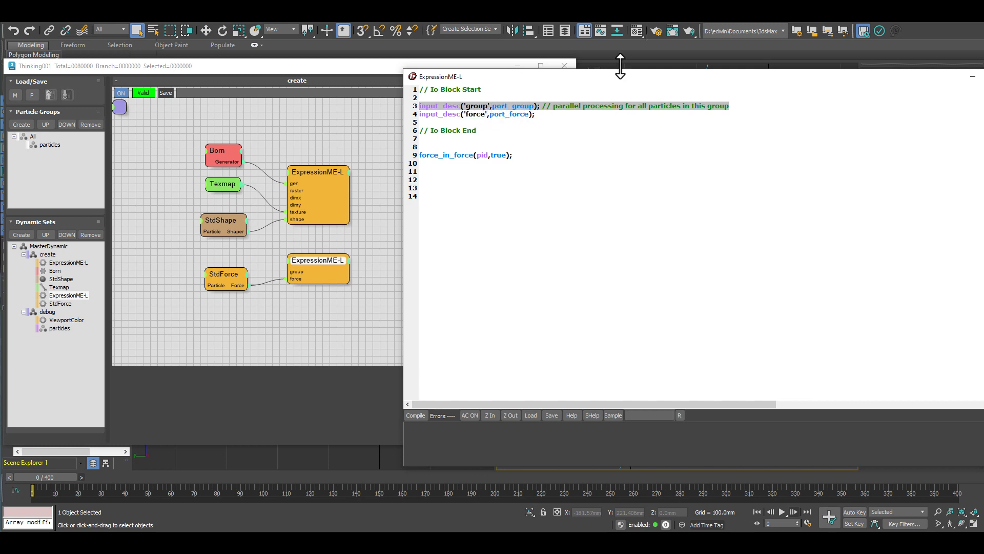
{"action": "left_click_drag", "start_coordinate": [644, 78], "coordinate": [657, 249]}
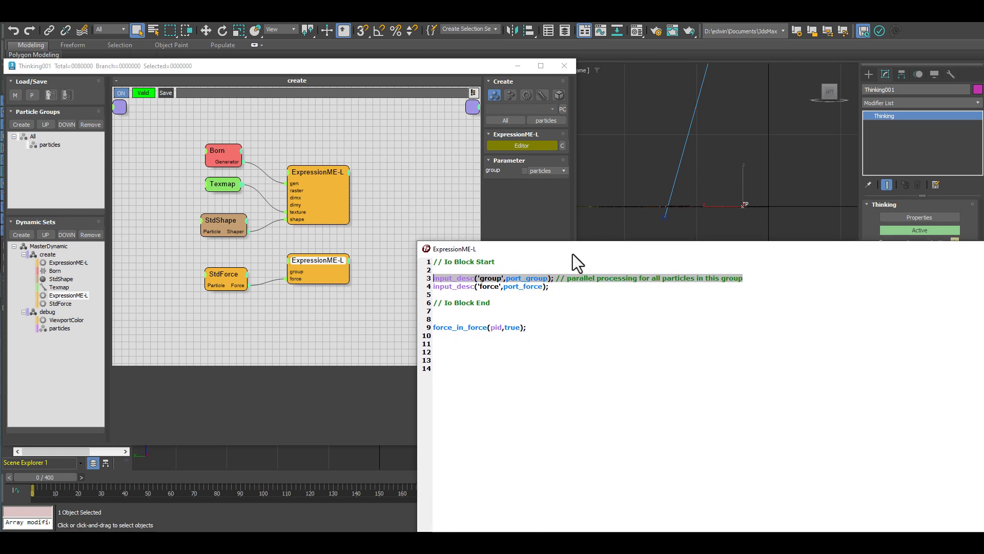
{"action": "left_click_drag", "start_coordinate": [576, 248], "coordinate": [571, 89]}
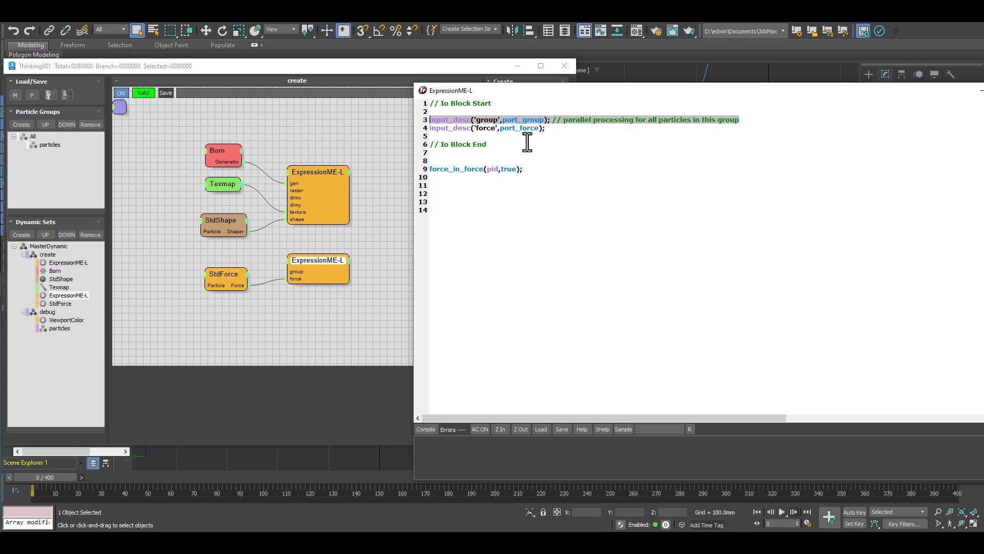
Review the port_force input declaration and the force_in_force(pid,true) line, and close the script editor.
{"action": "left_click", "coordinate": [570, 131]}
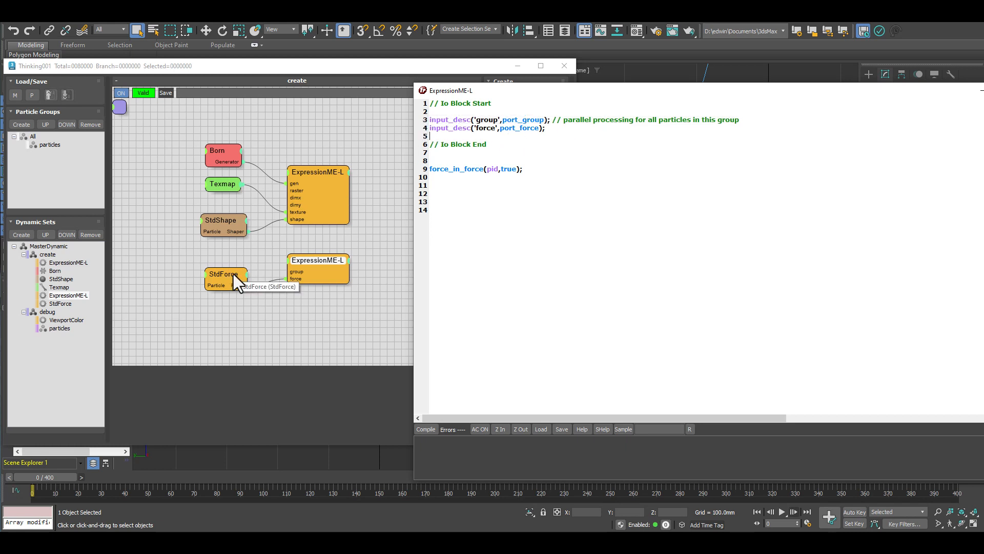
{"action": "left_click_drag", "start_coordinate": [503, 173], "coordinate": [424, 173]}
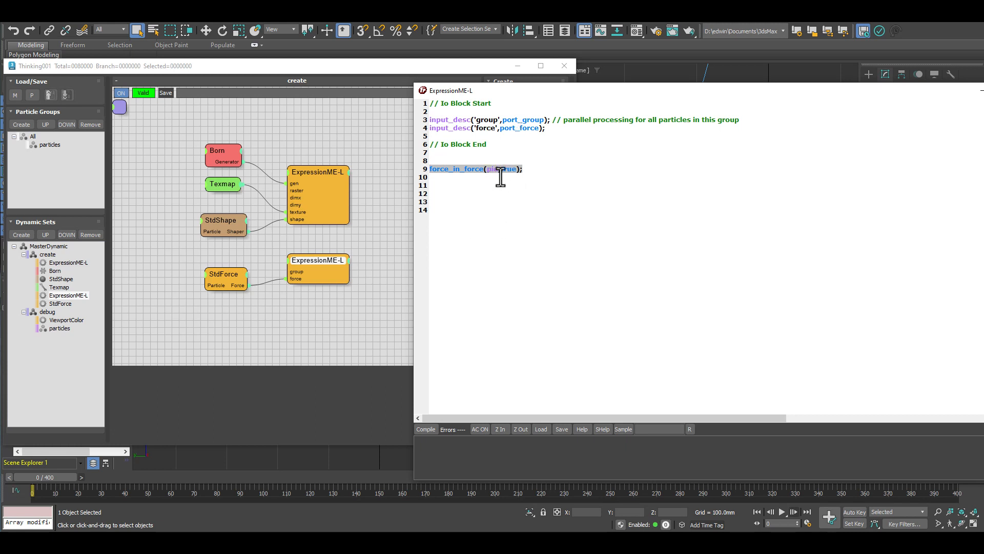
{"action": "double_click", "coordinate": [865, 90]}
{"action": "left_click", "coordinate": [766, 107]}
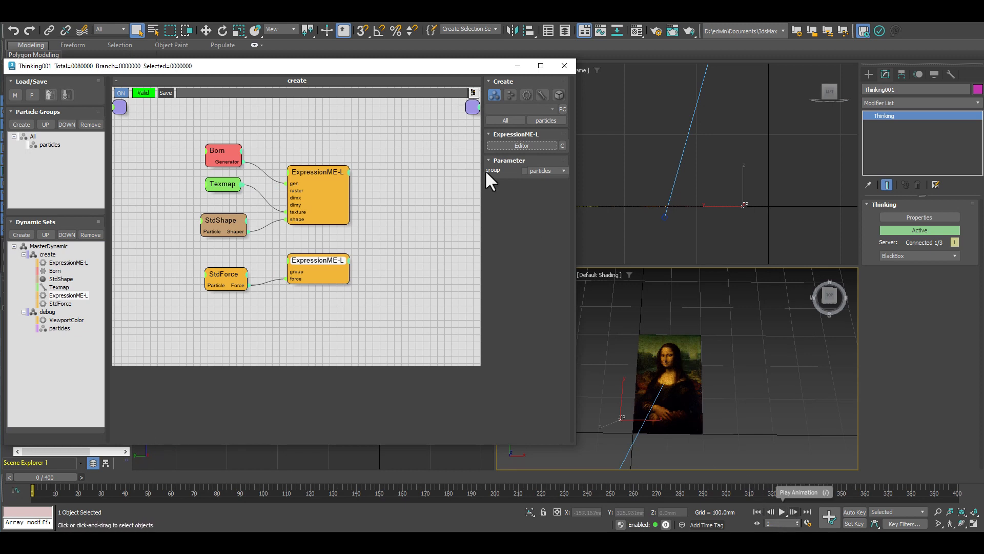
Move the Thinking Particles window clear of the Perspective viewport and play the animation from frame 0.
{"action": "left_click_drag", "start_coordinate": [432, 66], "coordinate": [338, 66]}
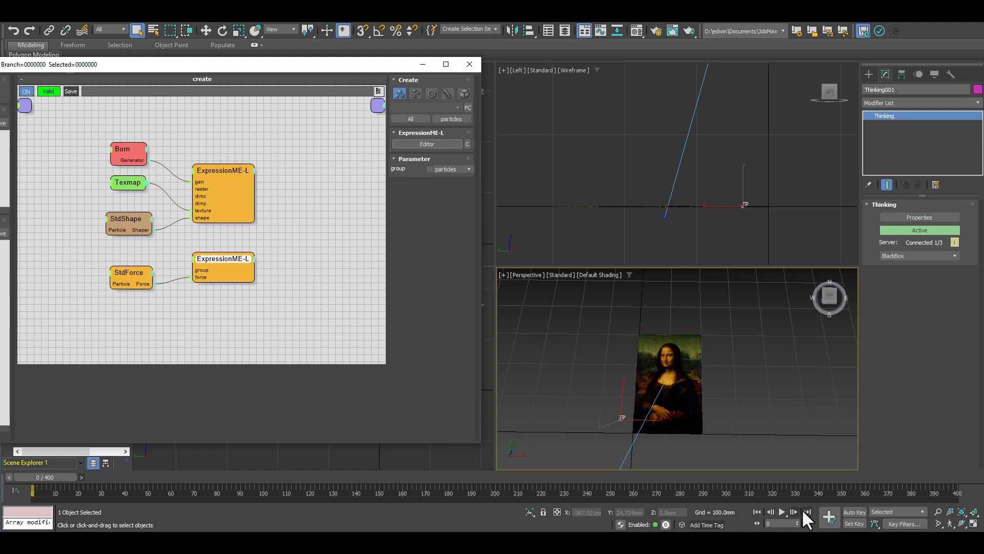
{"action": "left_click", "coordinate": [782, 511]}
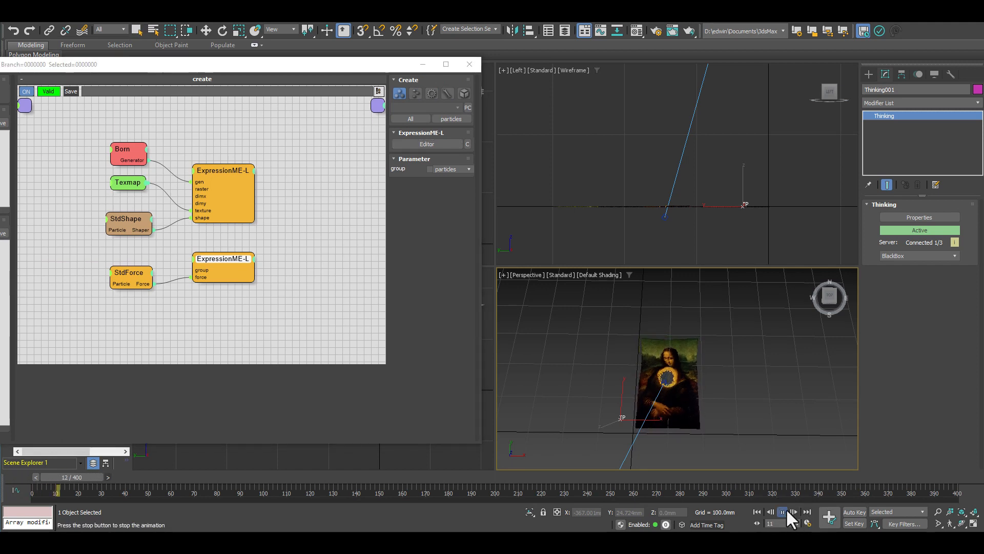